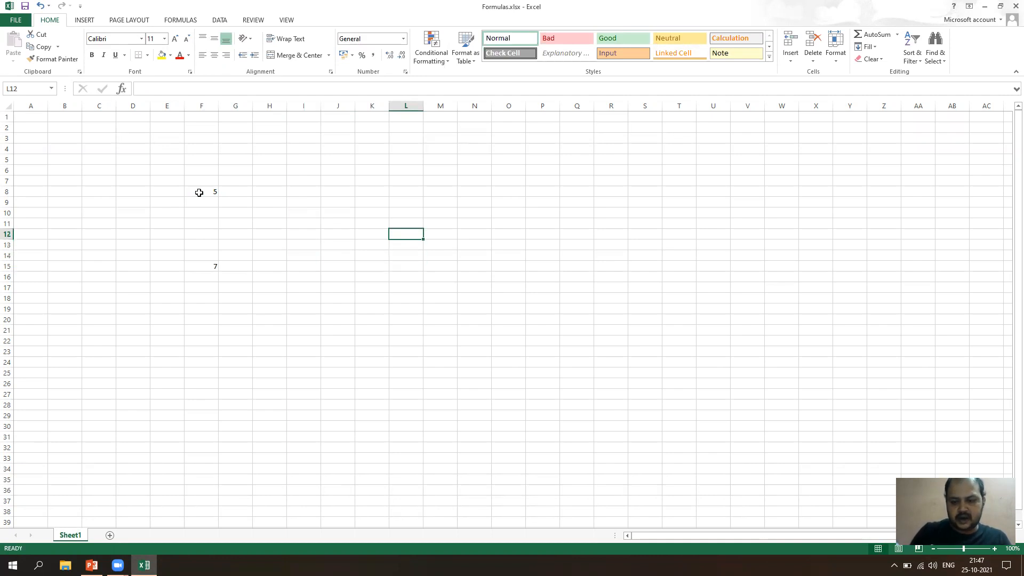
Step: Enter 9 in cell L12 and 2 in cell R12
type("9")
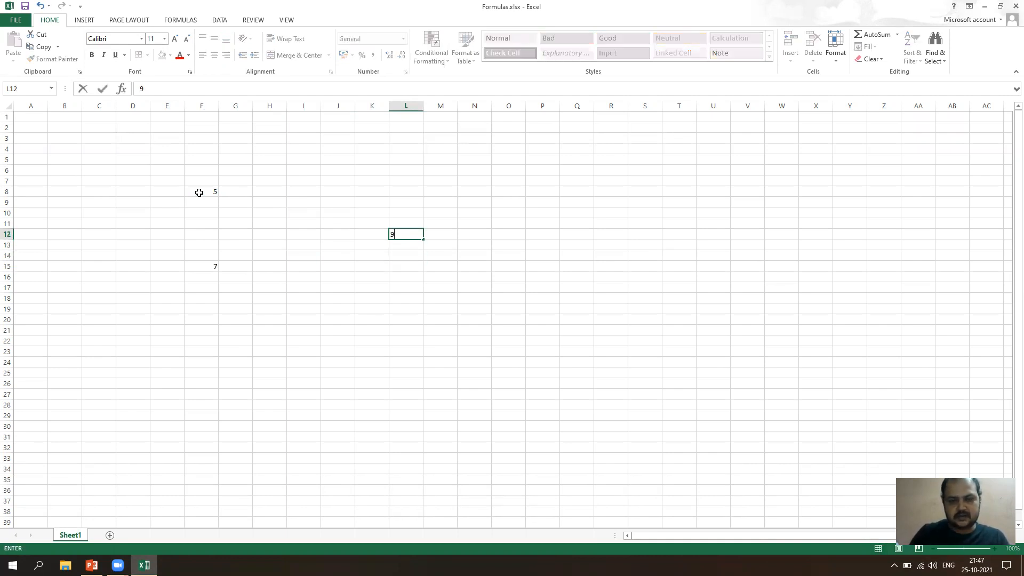
key("Right")
key("Right")
key("Right")
key("Right")
key("Right")
key("Right")
type("2")
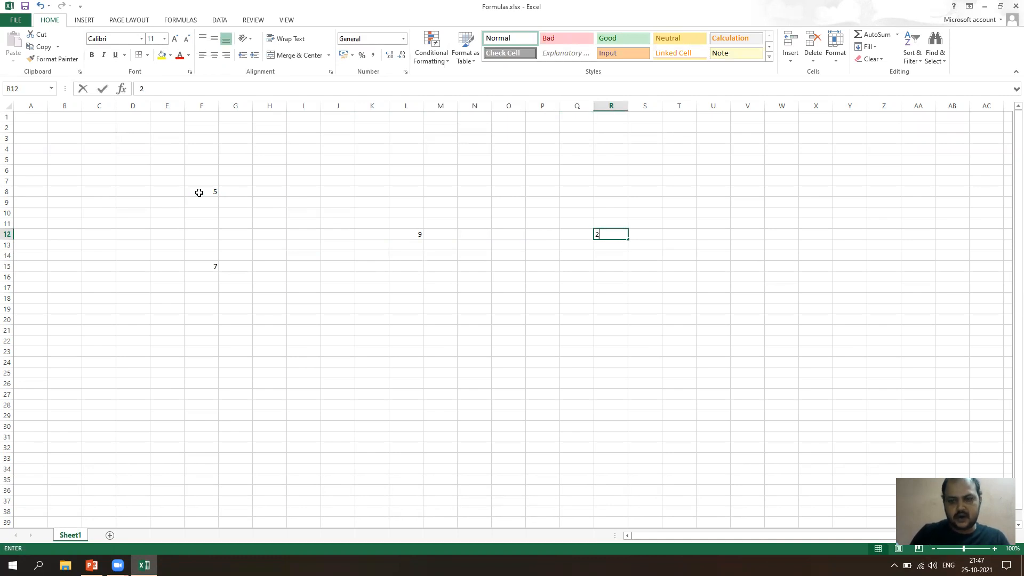
Step: Enter 8 in cell V18
key("Right")
key("Right")
key("Right")
key("Right")
key("Down")
key("Down")
key("Down")
key("Down")
key("Down")
key("Down")
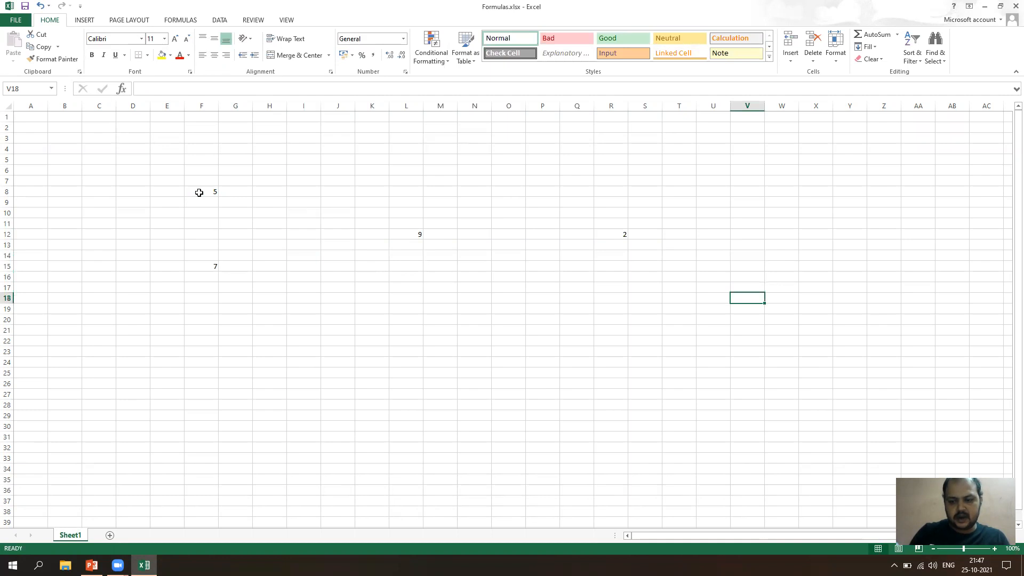
type("8")
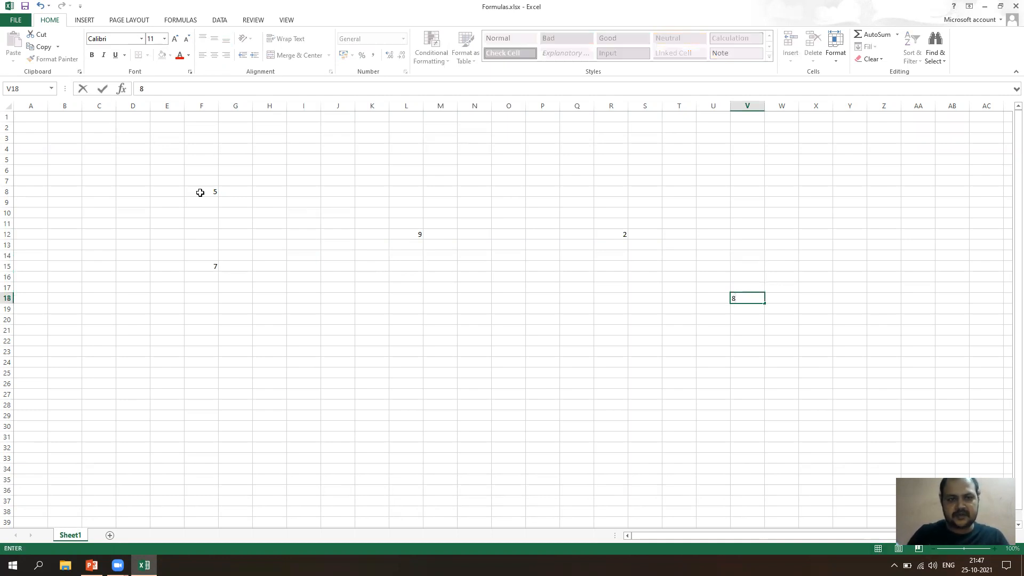
Step: Increase the font size of the range F8:V21 to 20
left_click_drag(207, 192, 744, 335)
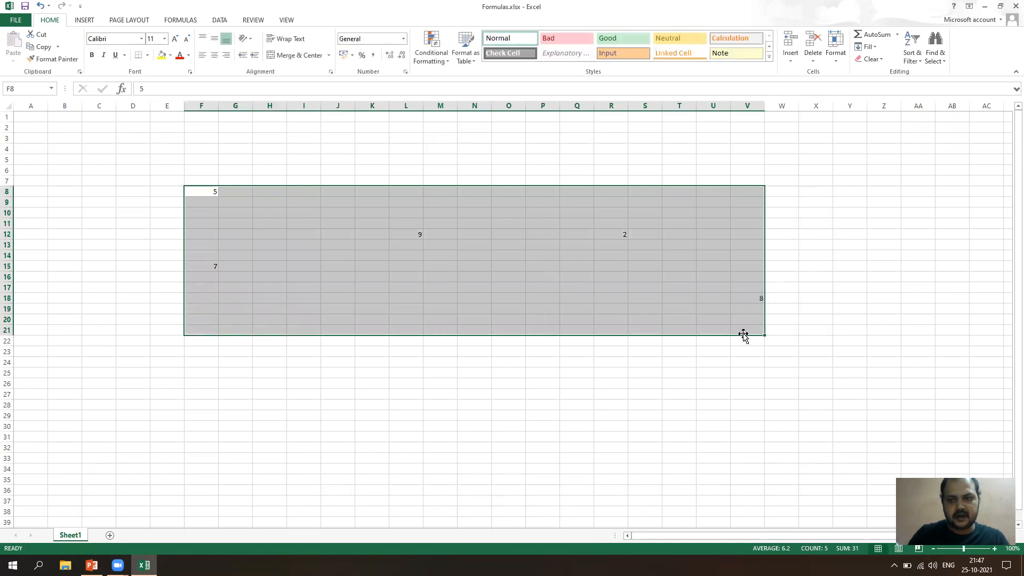
left_click(176, 41)
left_click(176, 41)
left_click(176, 40)
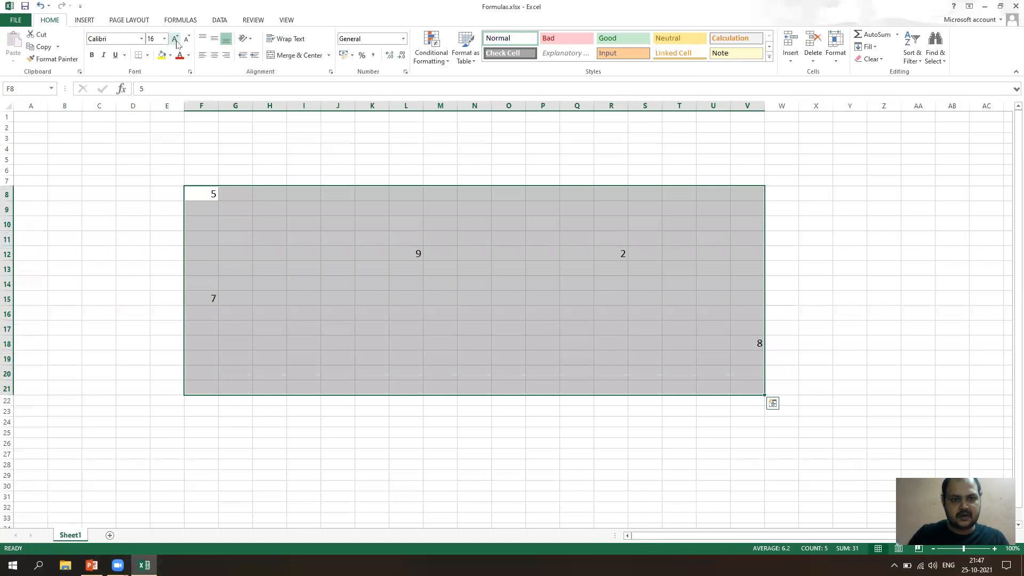
left_click(176, 41)
left_click(176, 41)
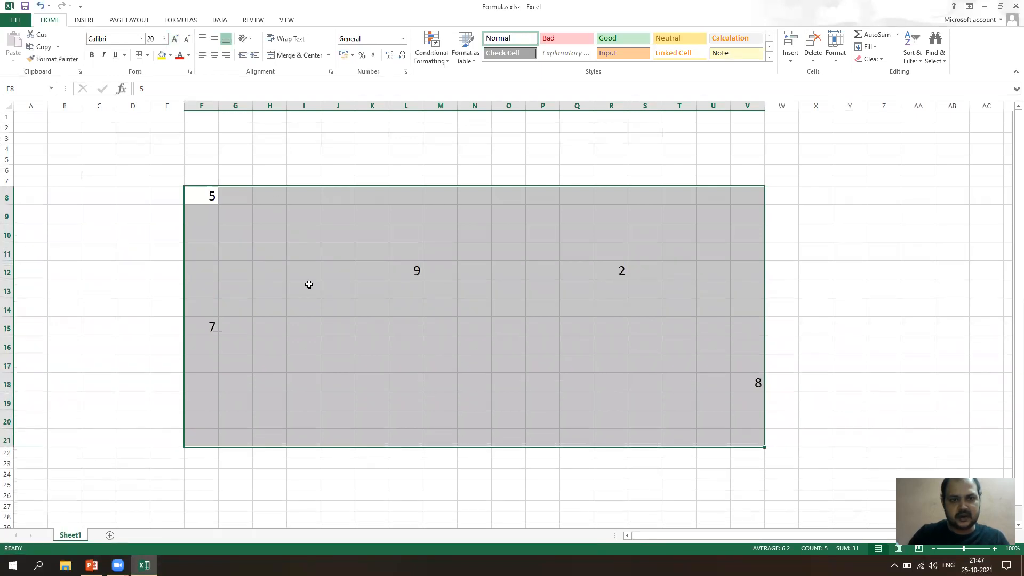
left_click(311, 304)
left_click(328, 452)
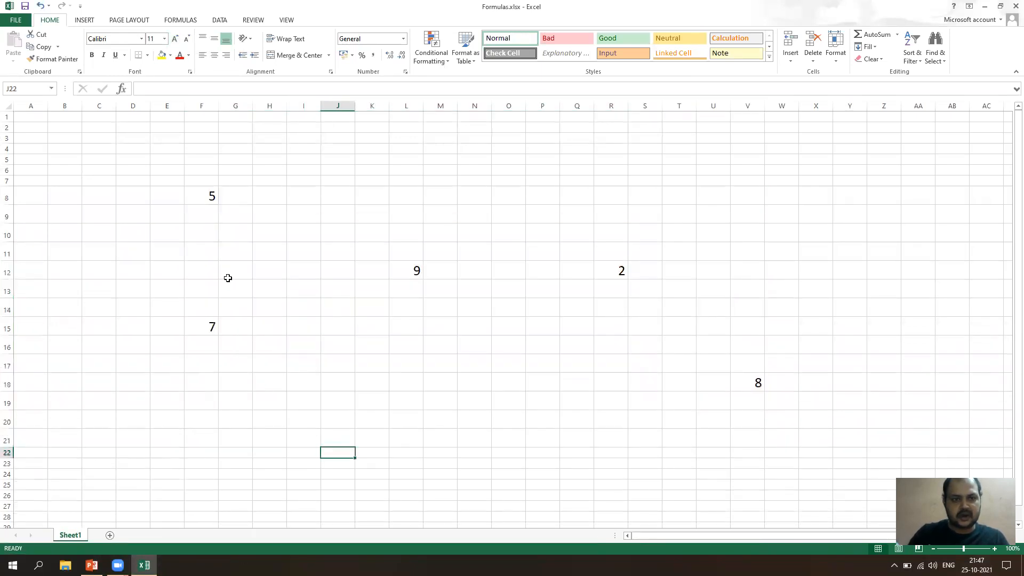
left_click(210, 195)
left_click(210, 325)
left_click(196, 190)
left_click(200, 329)
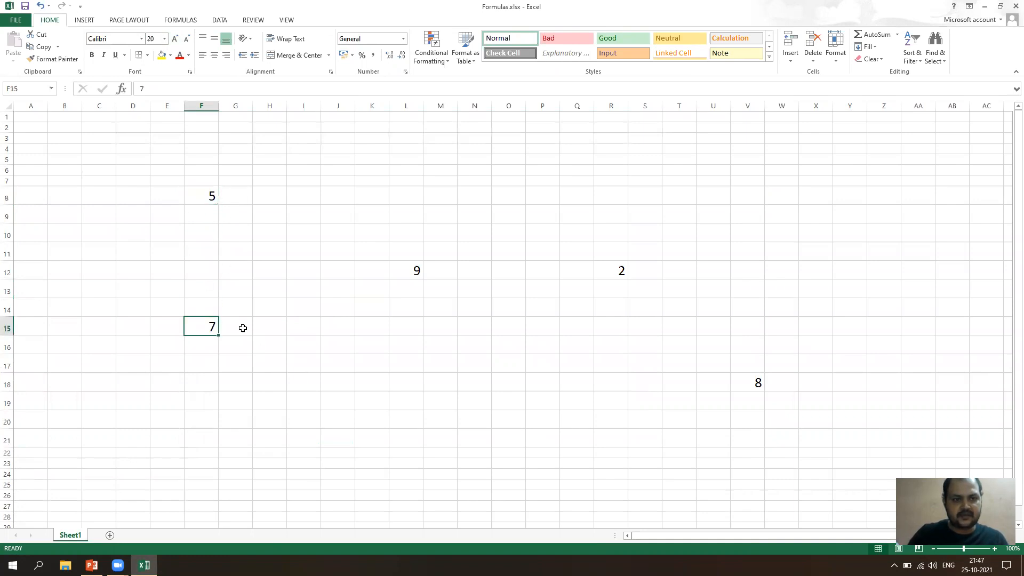
left_click(240, 326)
left_click(413, 270)
left_click(617, 270)
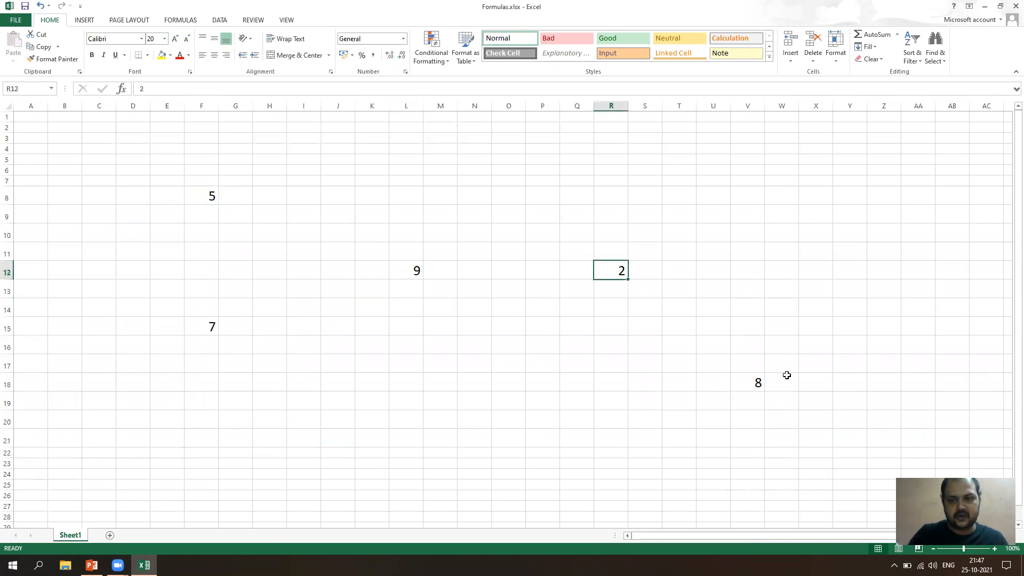
left_click(760, 384)
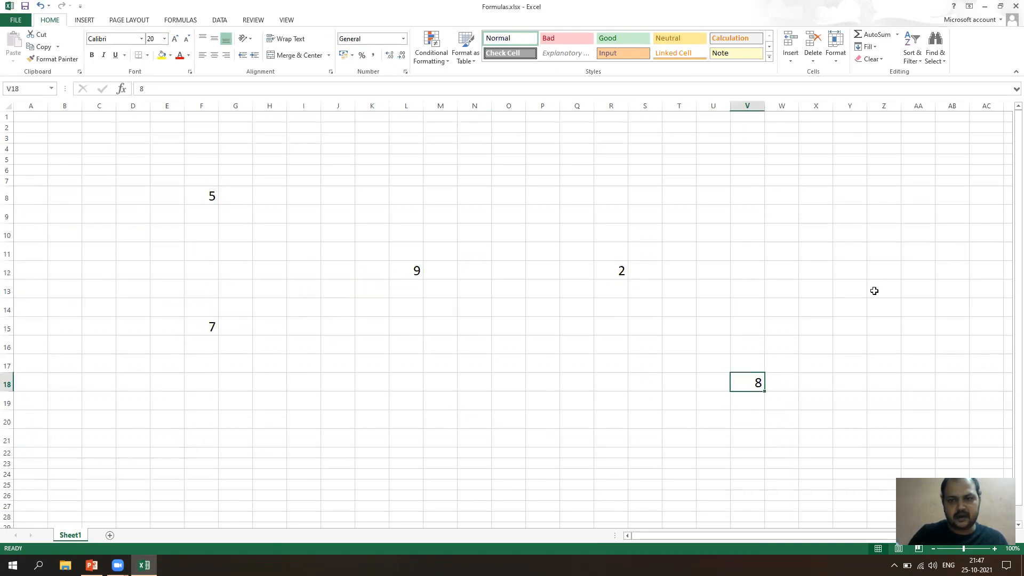
Step: Enter 6 in cell W9 and set its font size to 20
left_click(787, 213)
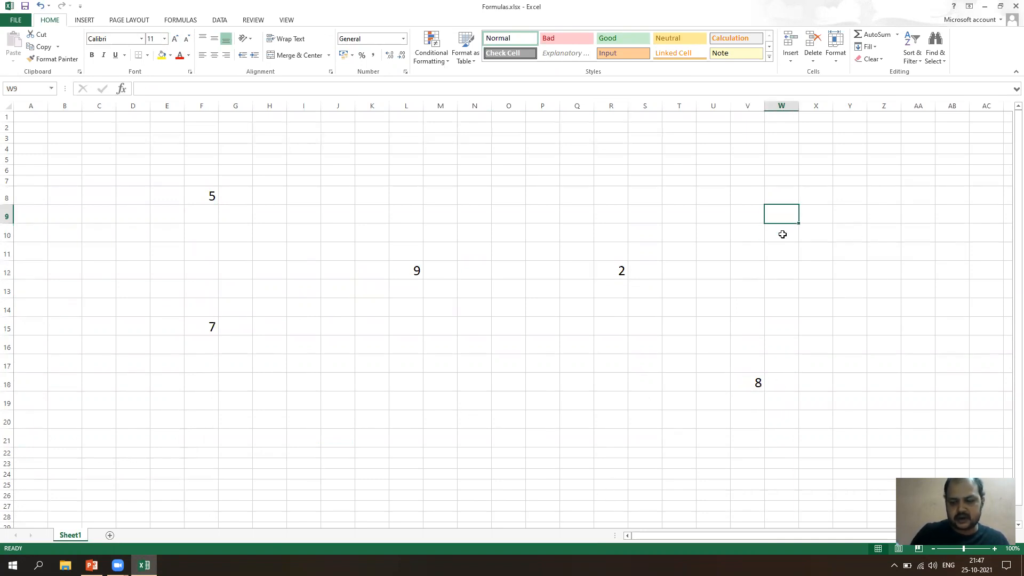
type("6")
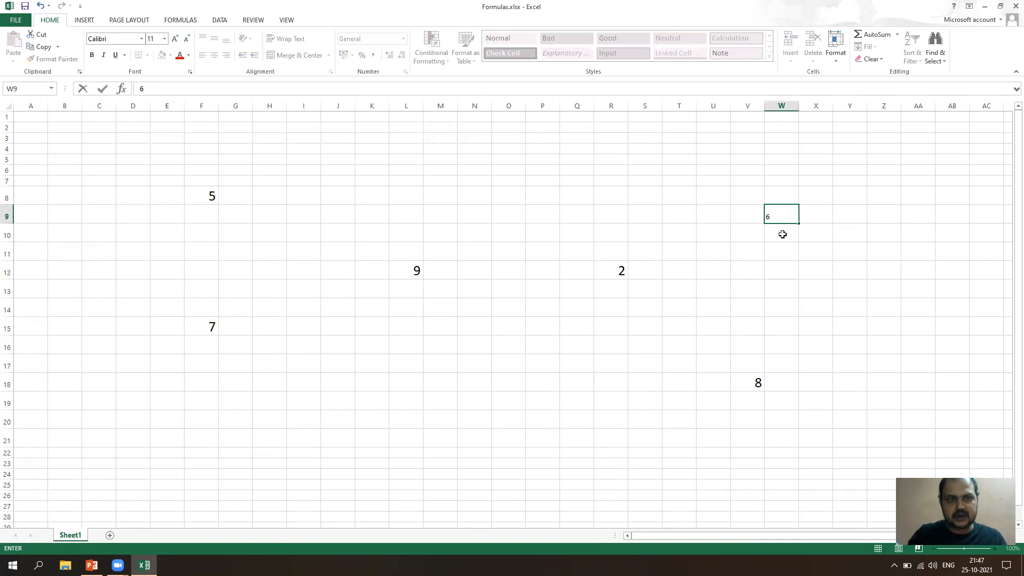
left_click(174, 41)
left_click(173, 40)
left_click(173, 40)
left_click(174, 41)
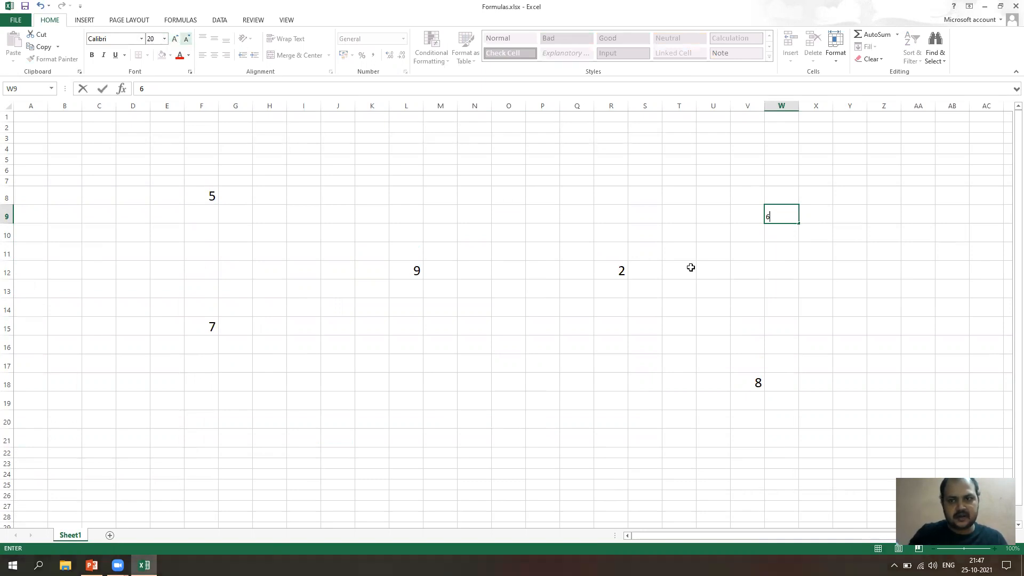
left_click(761, 301)
left_click(794, 214)
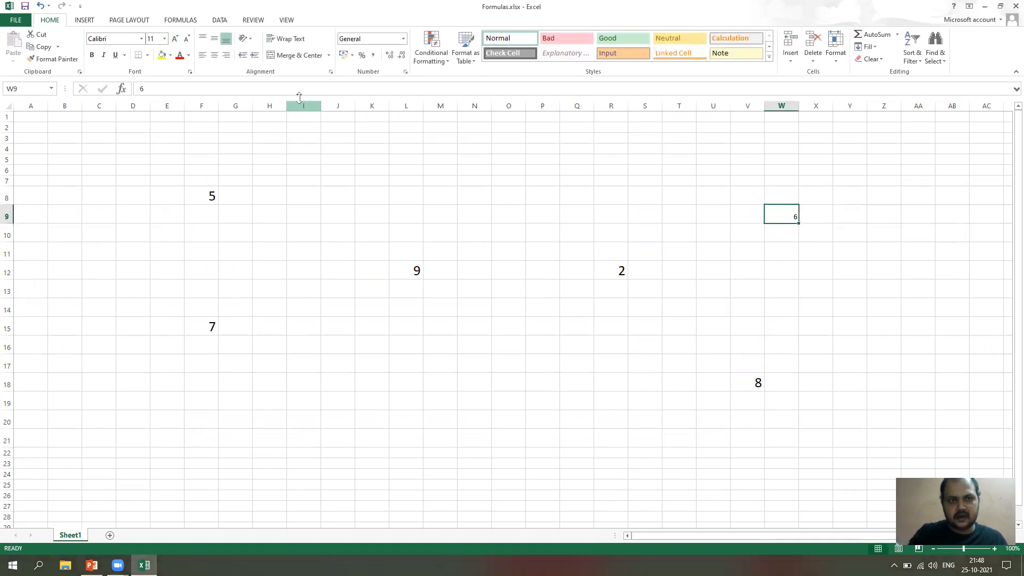
left_click(175, 40)
left_click(175, 40)
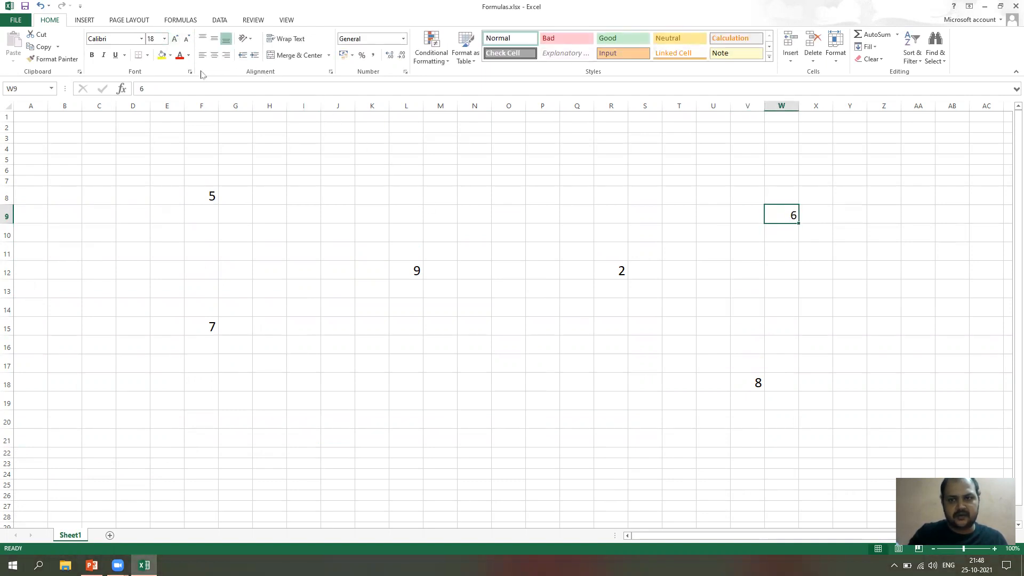
left_click(174, 41)
left_click(281, 289)
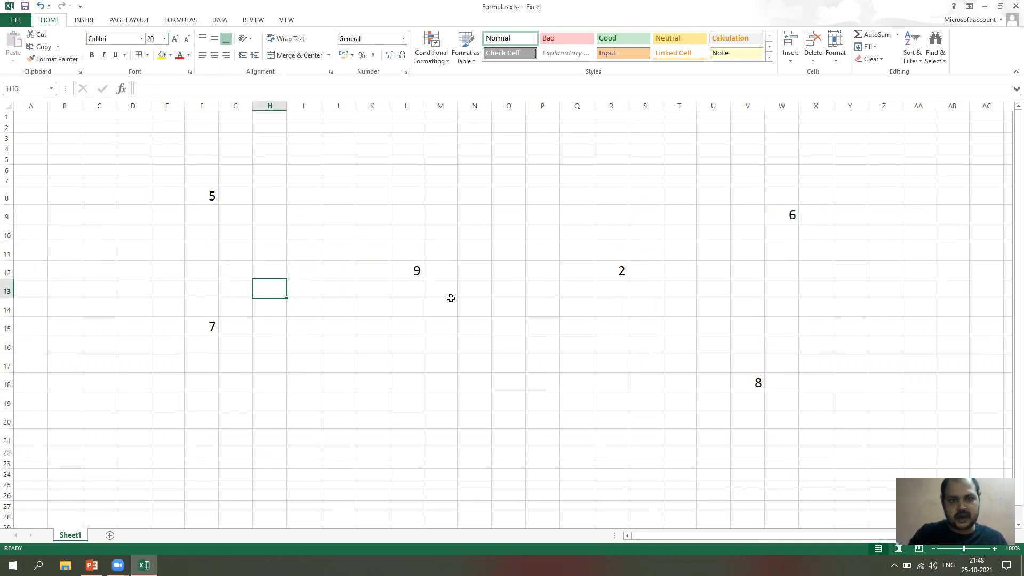
left_click(387, 189)
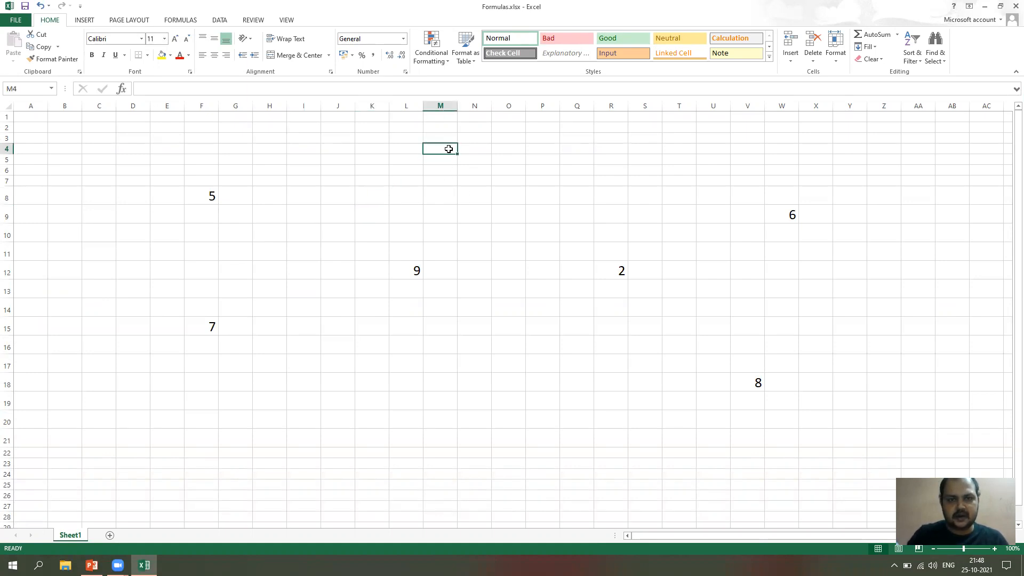
left_click(471, 230)
left_click(477, 148)
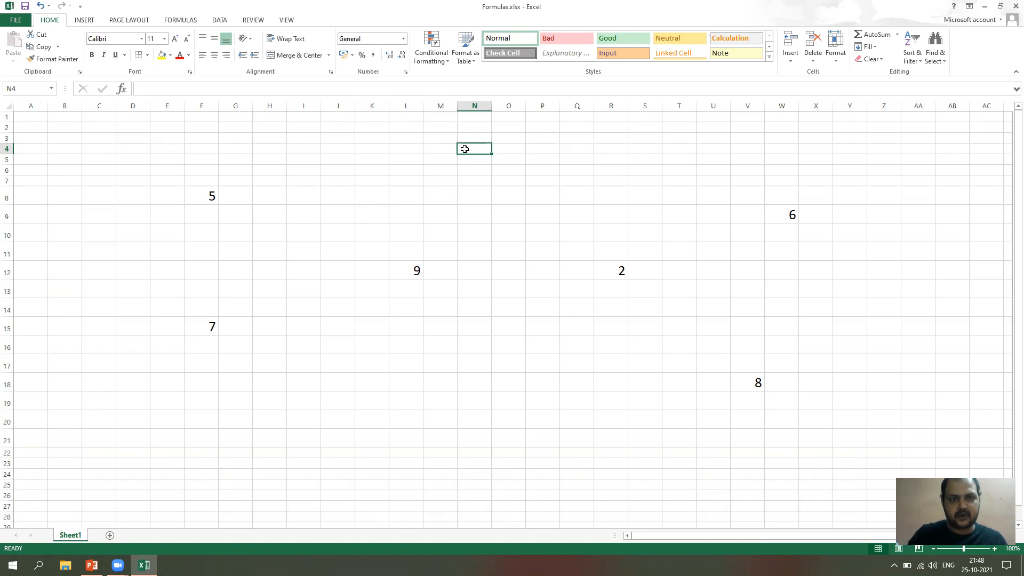
left_click(475, 218)
Step: Start a formula in cell N4 that multiplies F8 by the bracketed quotient of V18 and R12: =(F8*(V18/R12)+
left_click(474, 151)
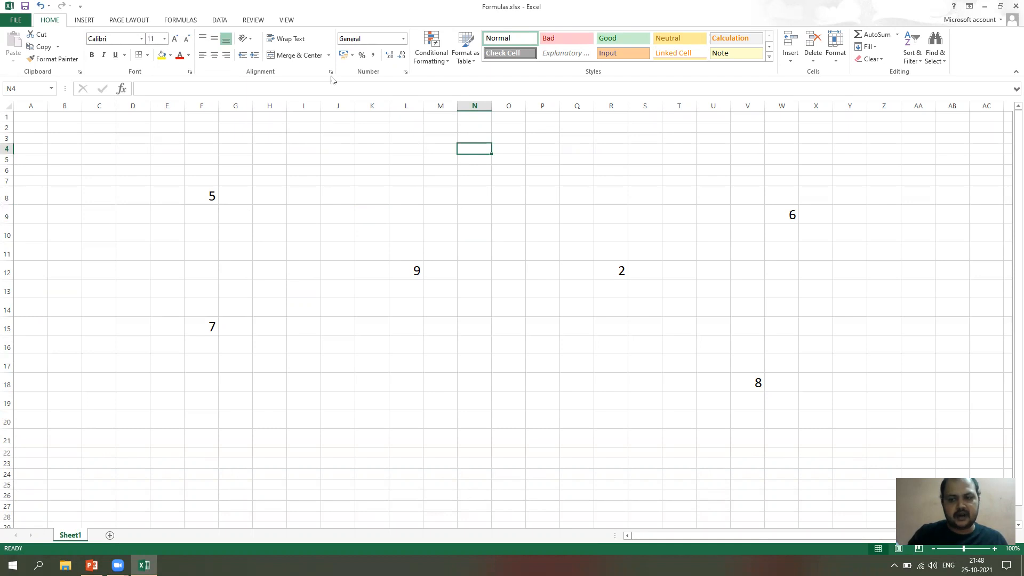
left_click(224, 87)
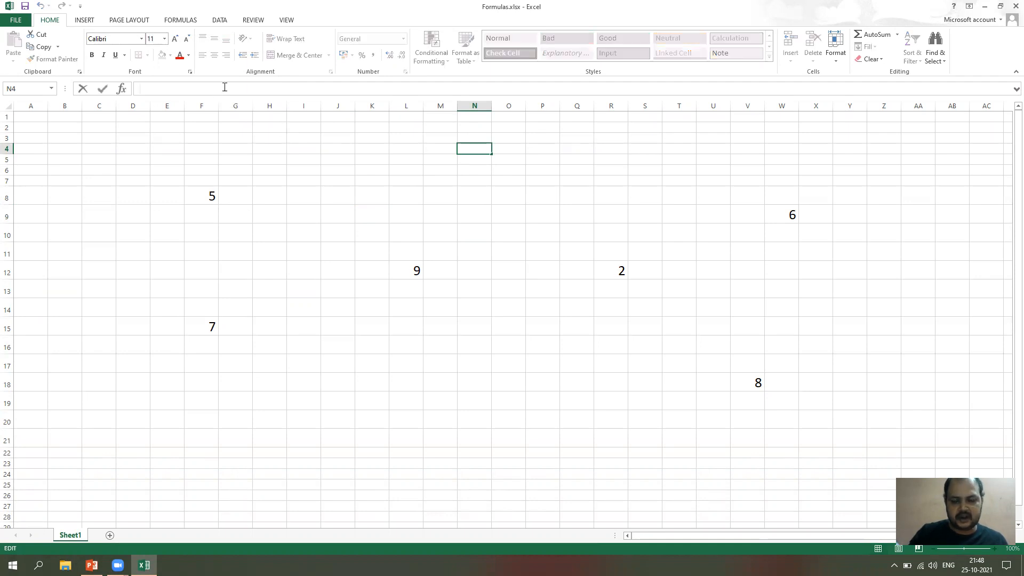
type("=")
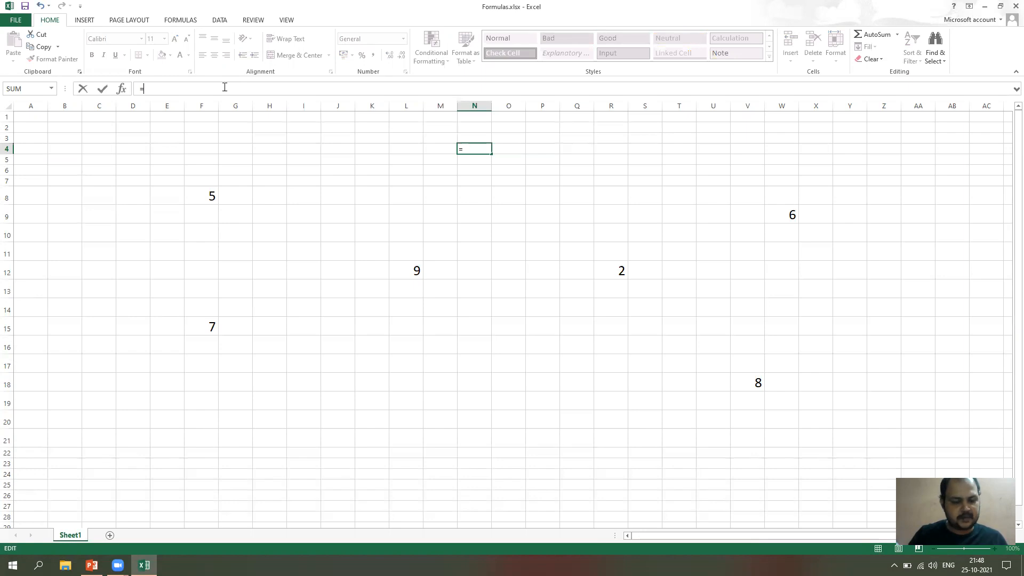
type("(")
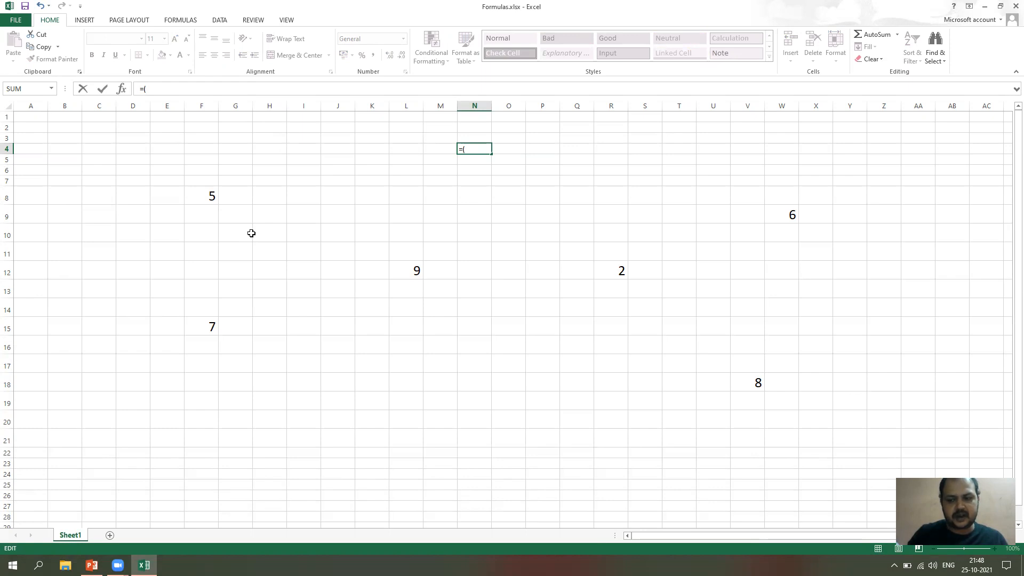
left_click(203, 197)
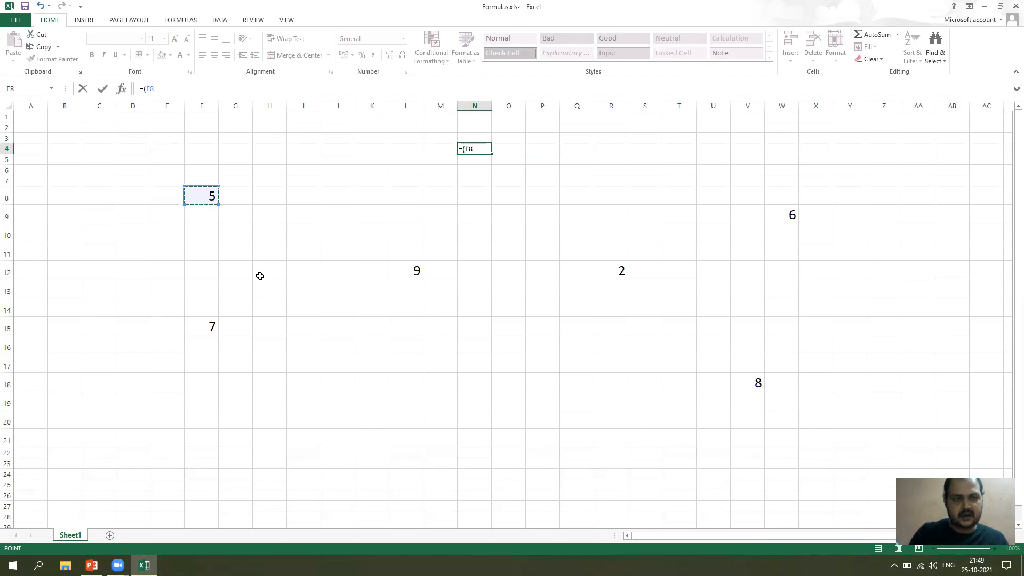
type("*")
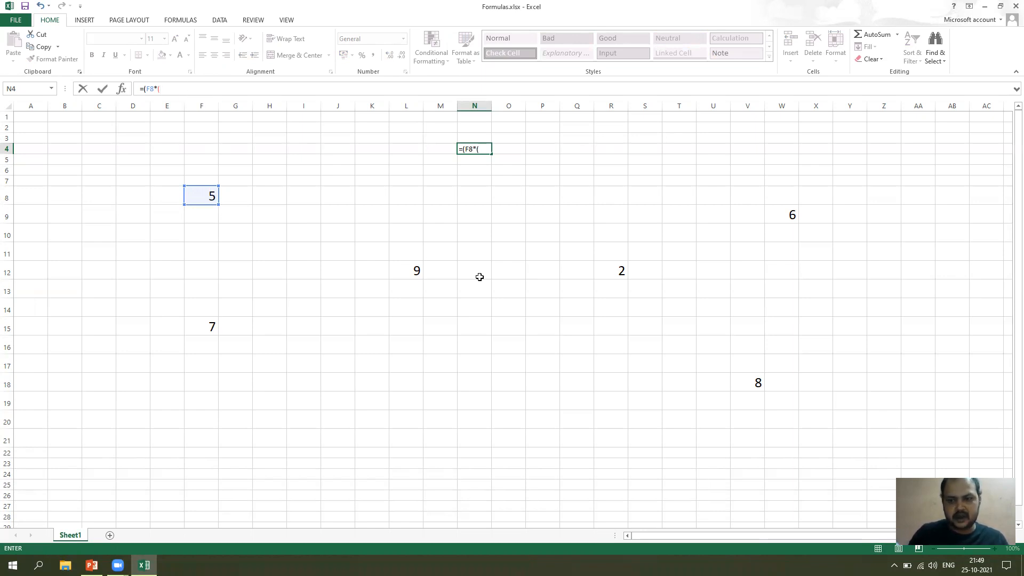
left_click(750, 385)
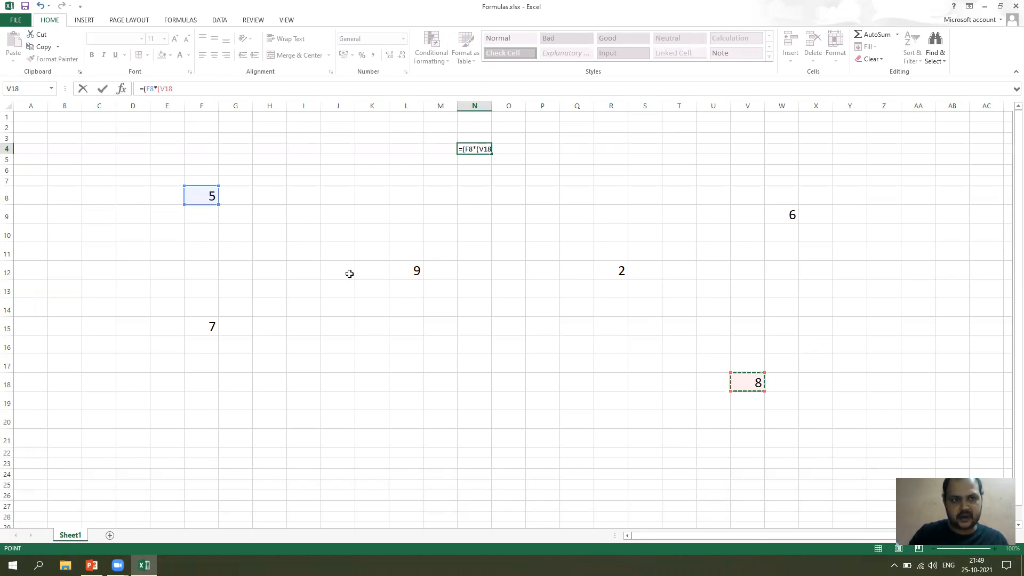
type("/")
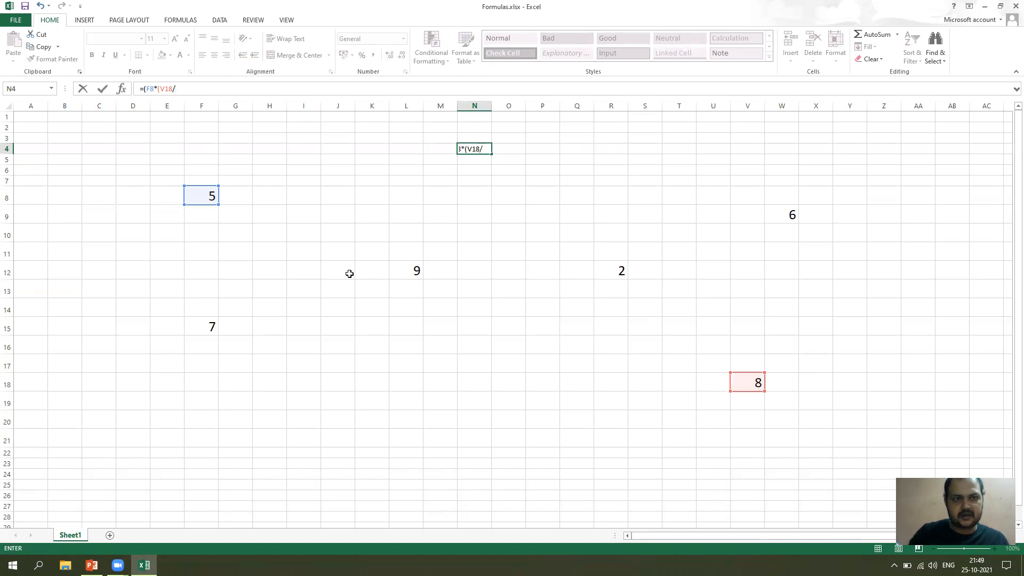
left_click(623, 270)
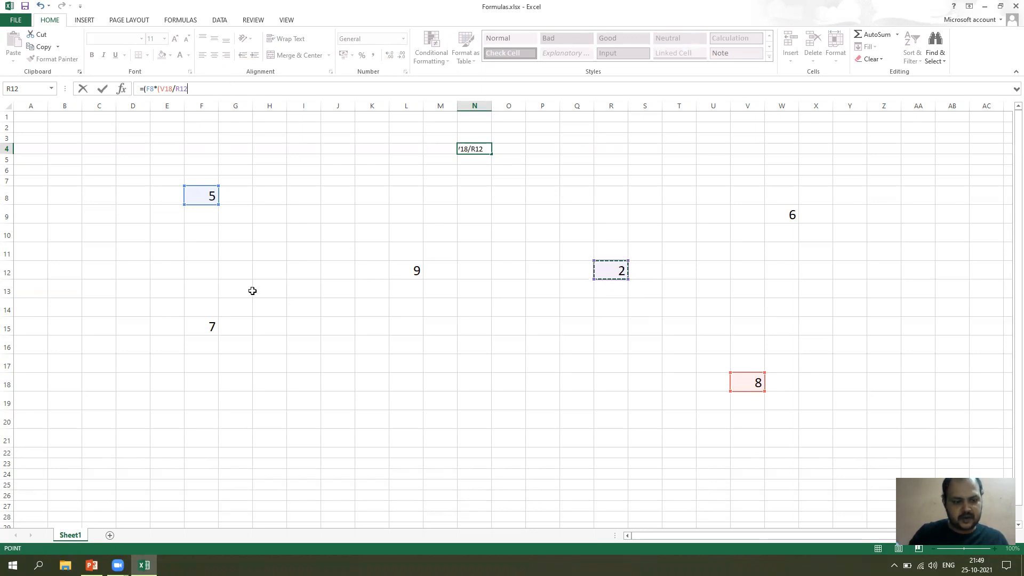
type(")+")
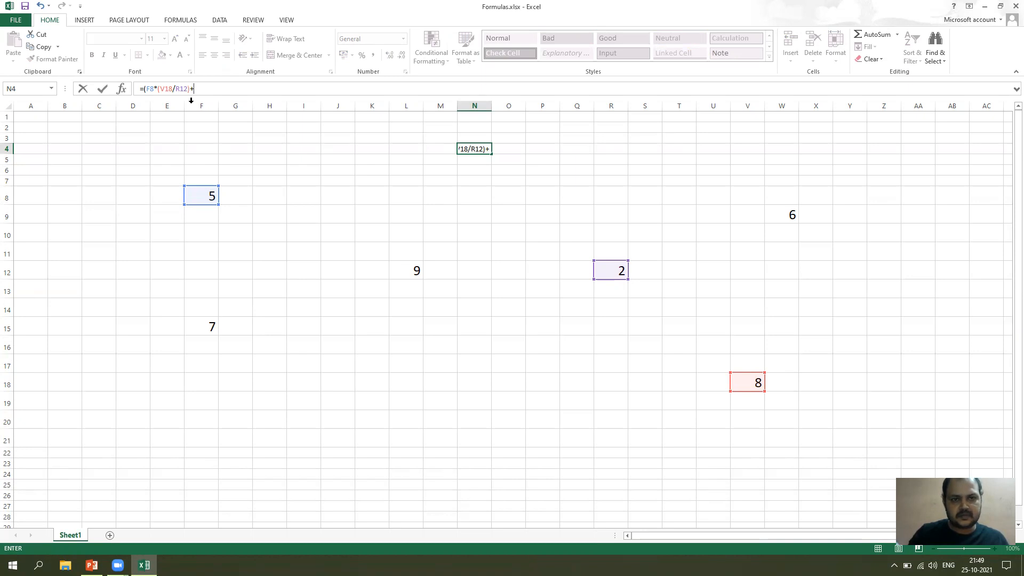
Step: Complete the N4 formula by adding the product of L12 and F15 minus W9, giving =(F8*(V18/R12)+L12*F15-W9), and commit it
left_click(416, 270)
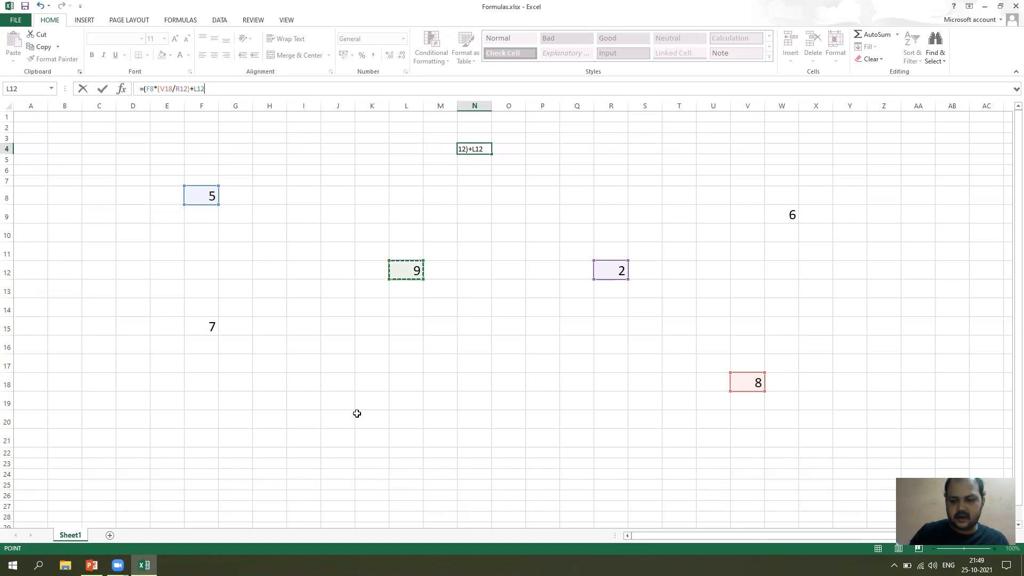
type("*")
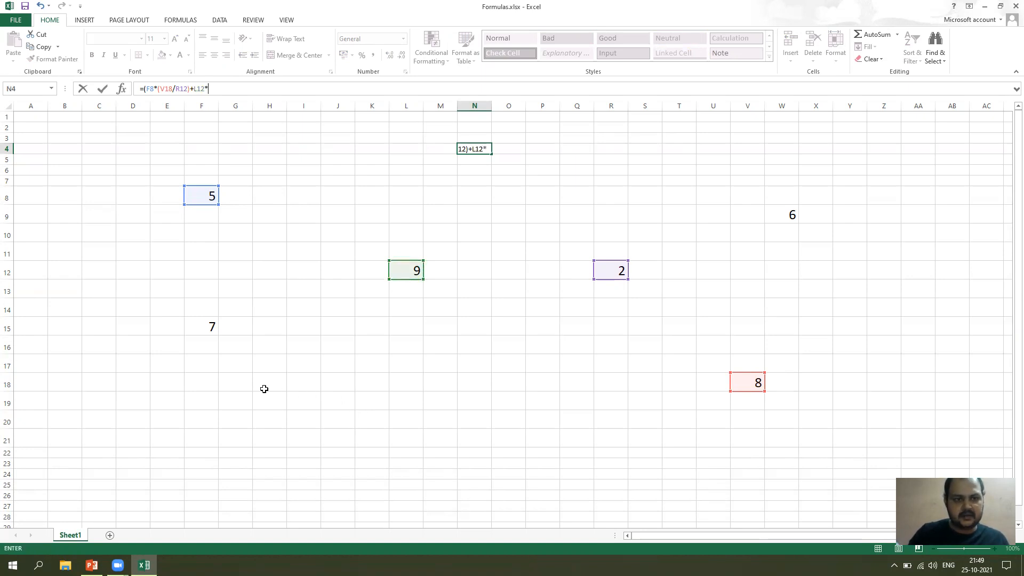
left_click(212, 326)
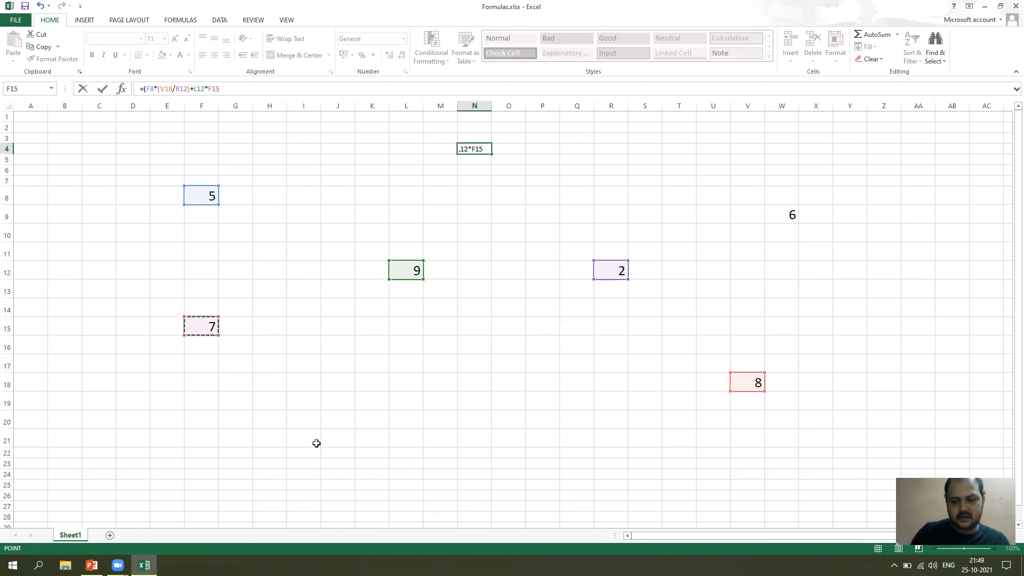
type("-")
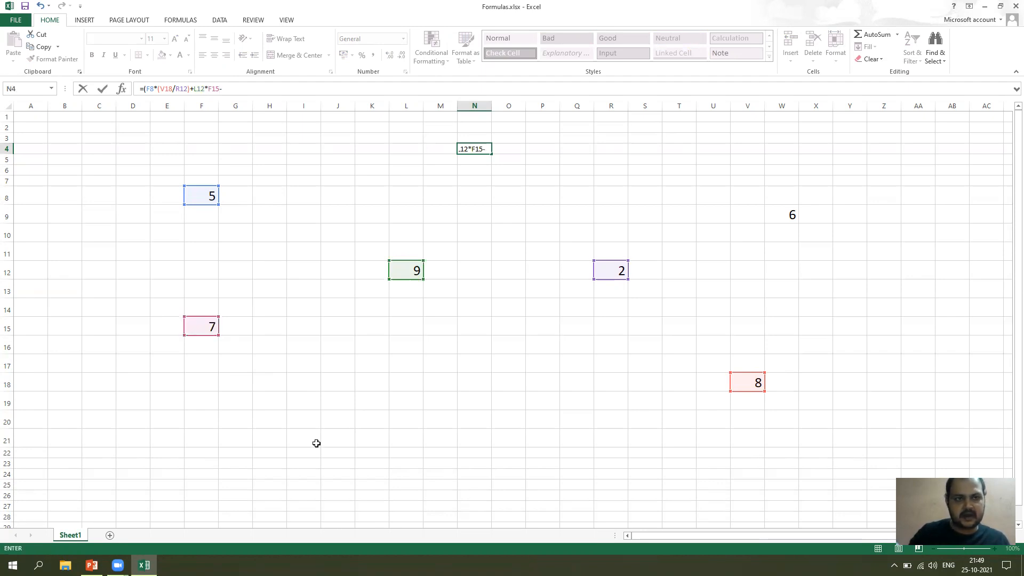
left_click(799, 215)
left_click(788, 213)
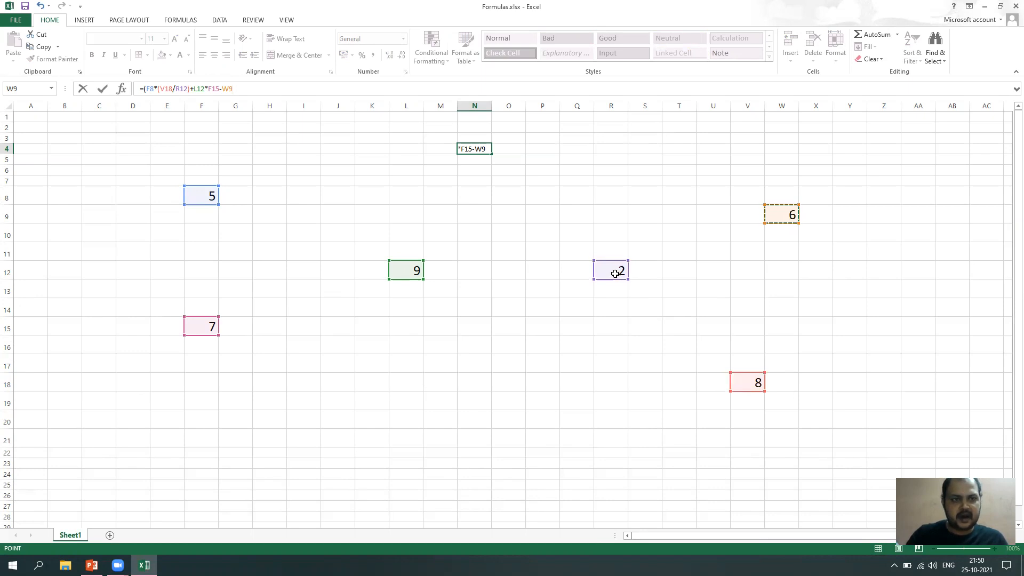
left_click(189, 88)
type(")")
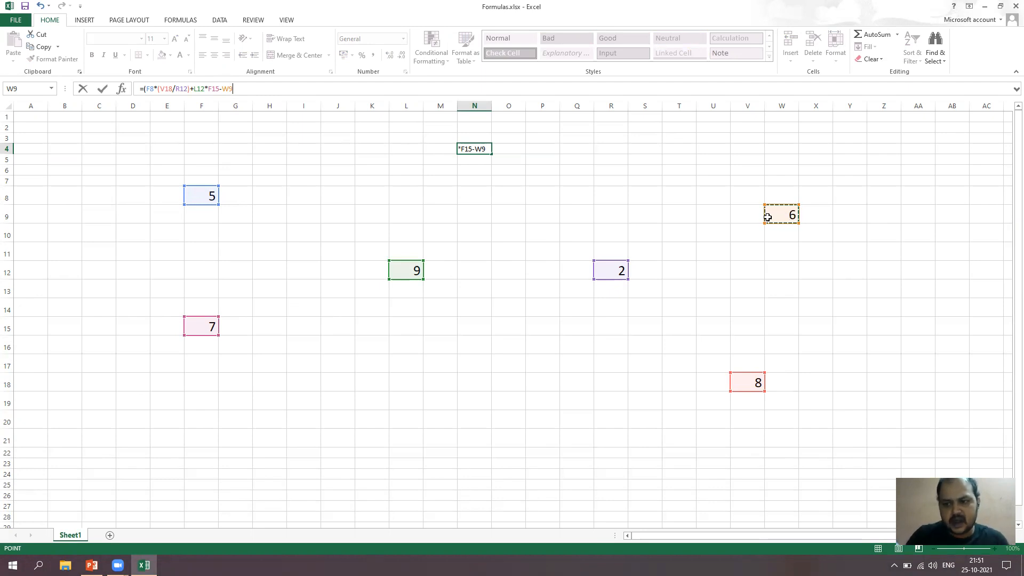
left_click(274, 89)
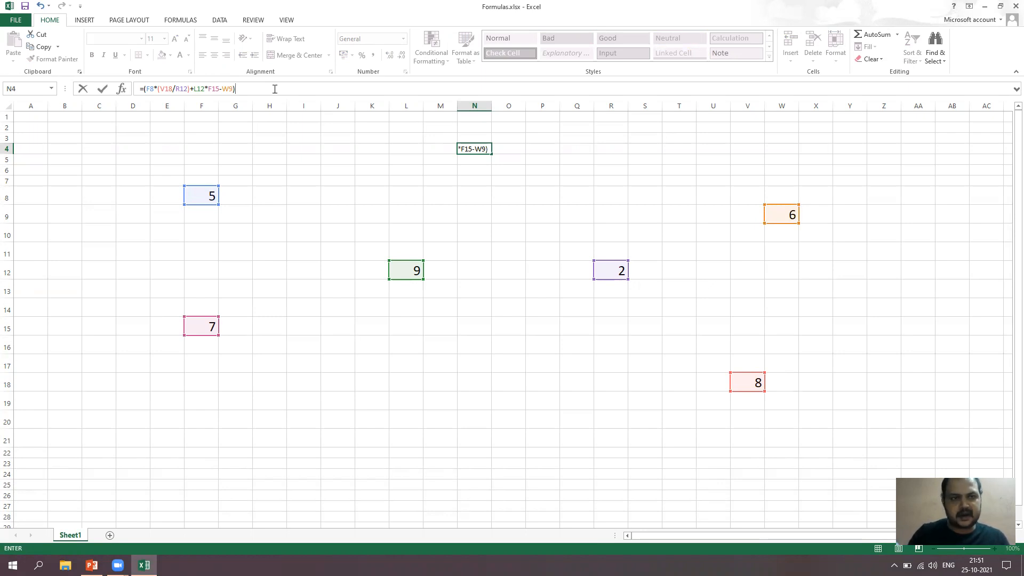
key("Return")
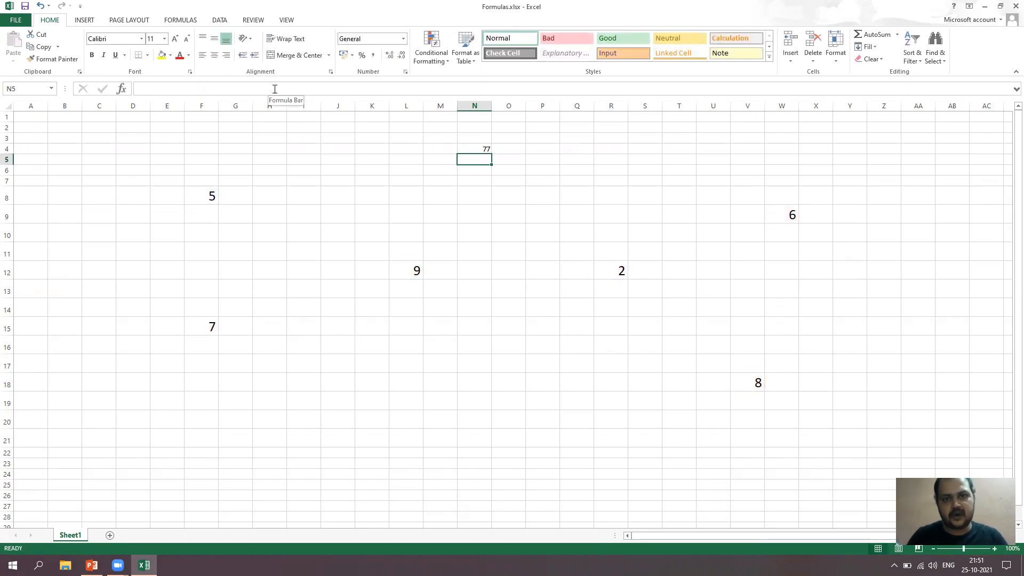
Step: Increase the font size of the result in cell N4 to 48
left_click(469, 149)
left_click(174, 38)
left_click(174, 39)
left_click(174, 38)
left_click(174, 39)
left_click(174, 39)
left_click(174, 39)
left_click(174, 39)
left_click(174, 39)
left_click(174, 38)
left_click(175, 38)
left_click(175, 38)
left_click(474, 414)
left_click(488, 160)
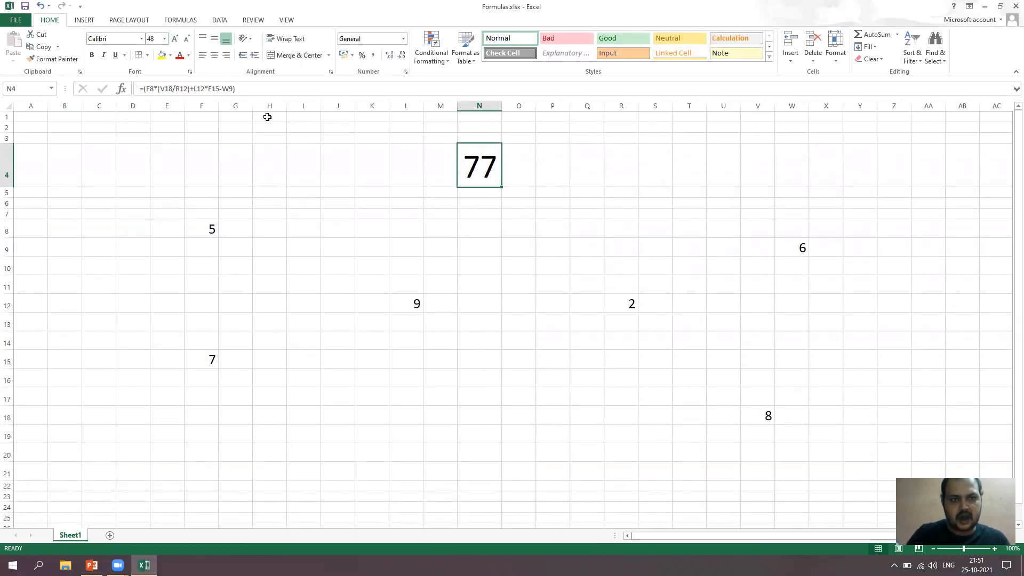
Step: Review the formula in N4 together with the cells it references
left_click(258, 91)
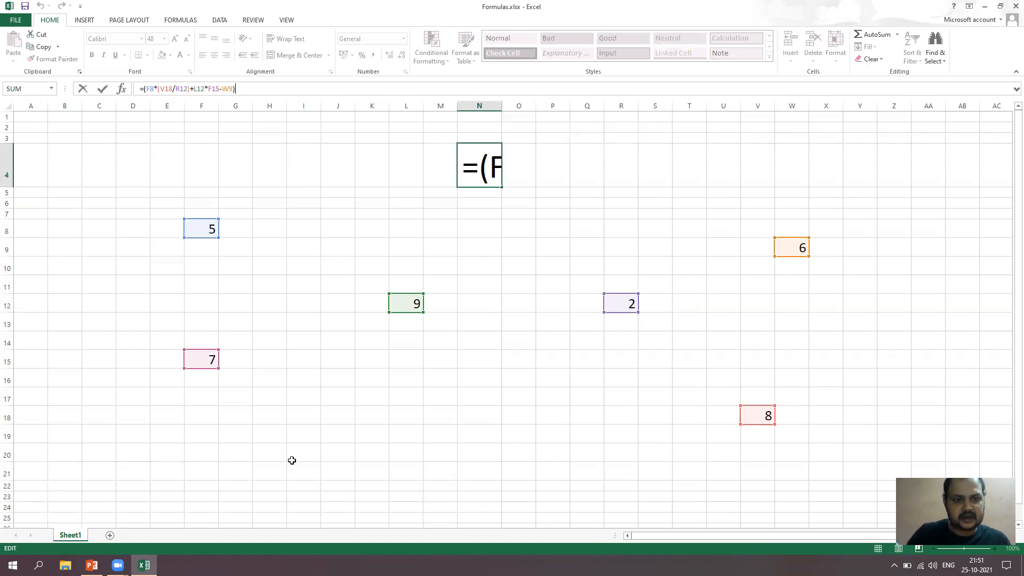
left_click(303, 417)
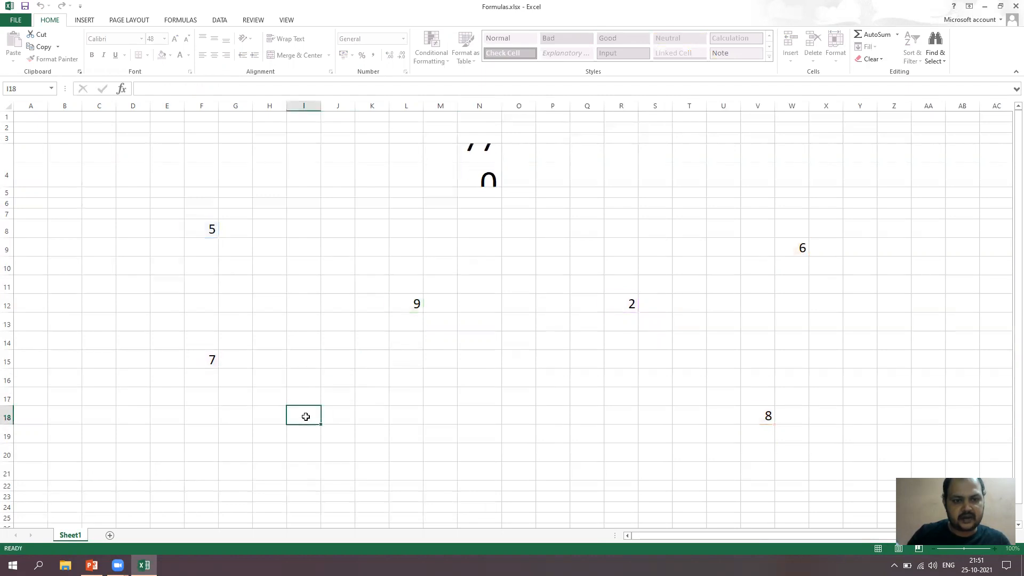
left_click(294, 442)
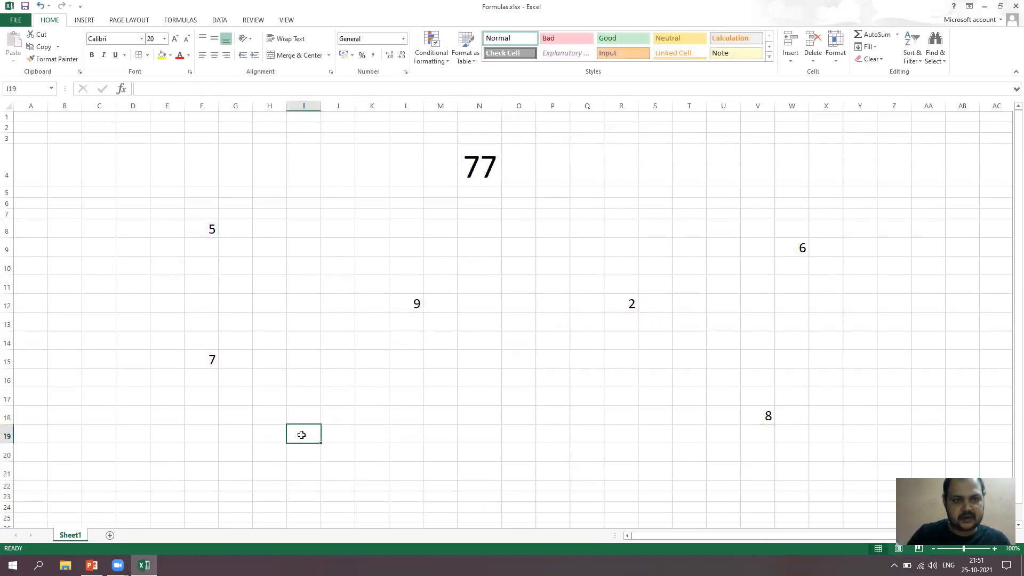
left_click(480, 168)
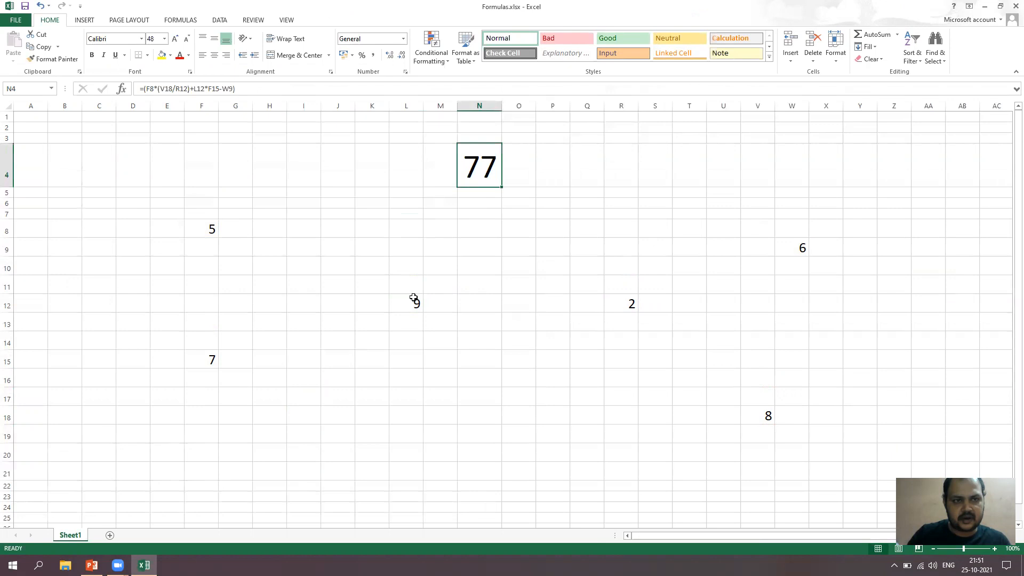
left_click(310, 395)
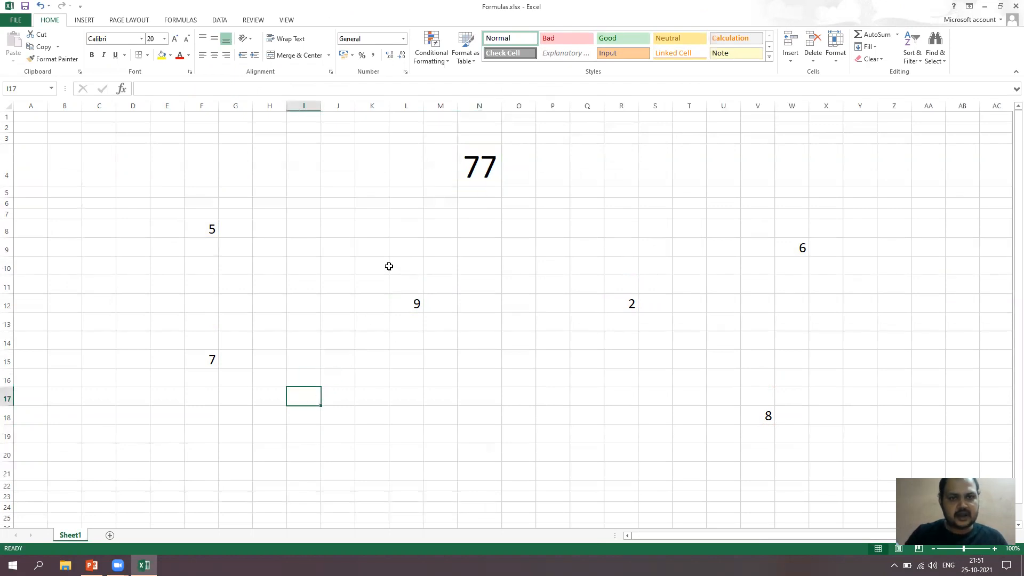
left_click(492, 171)
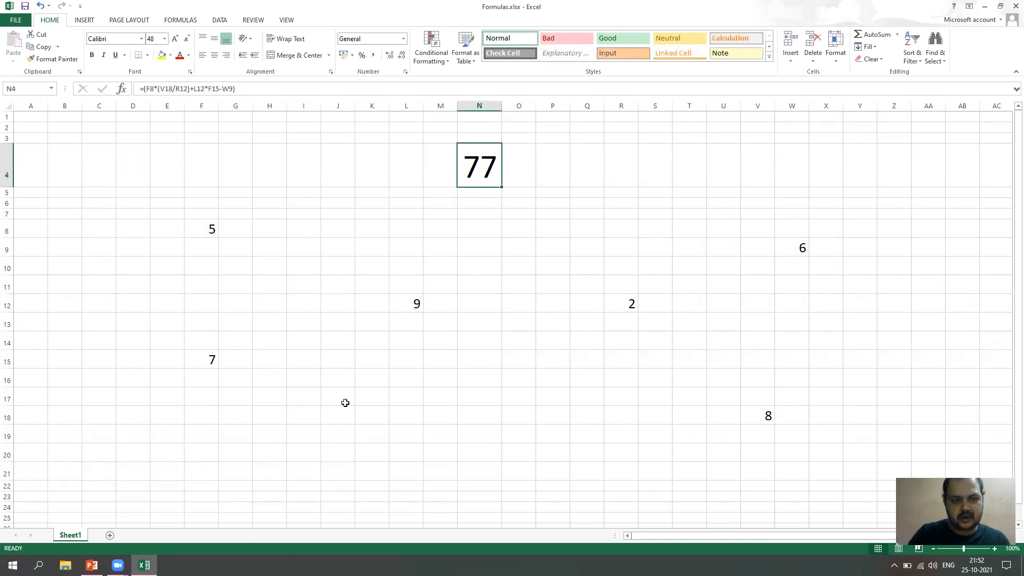
Step: Enter 8/2 in the empty cell J18 without a leading equals sign
left_click(344, 420)
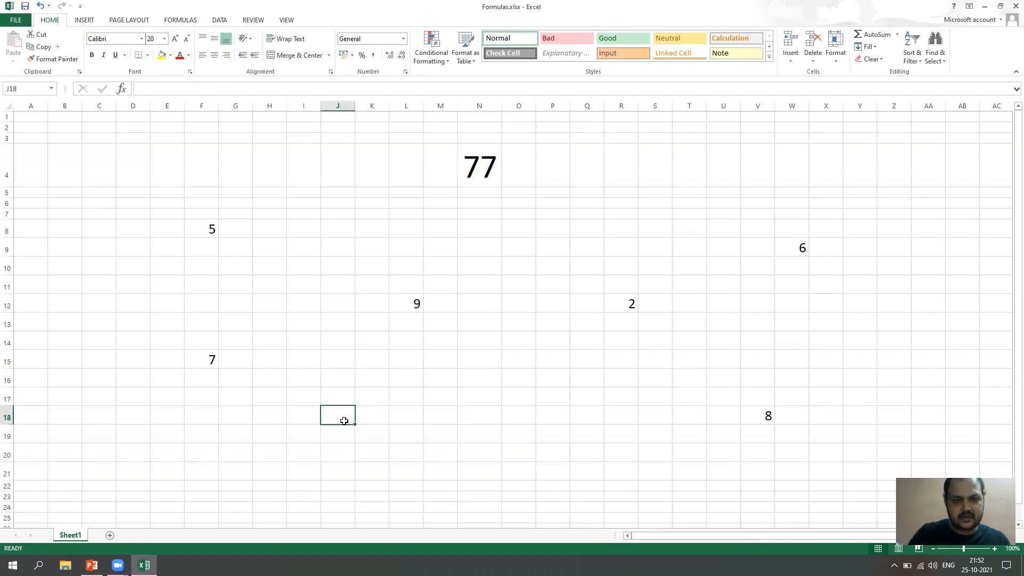
type("8/")
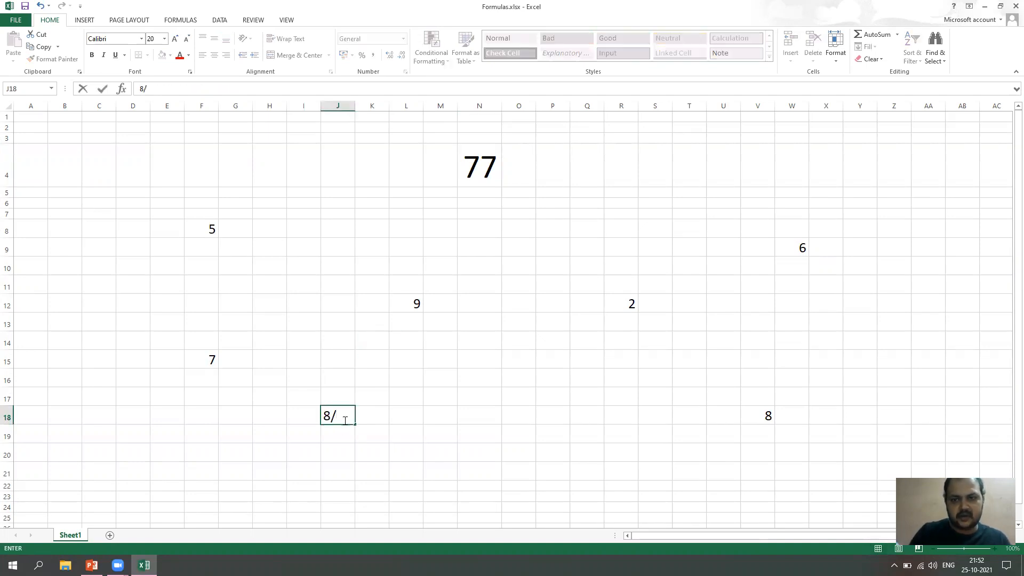
type("2")
key("Return")
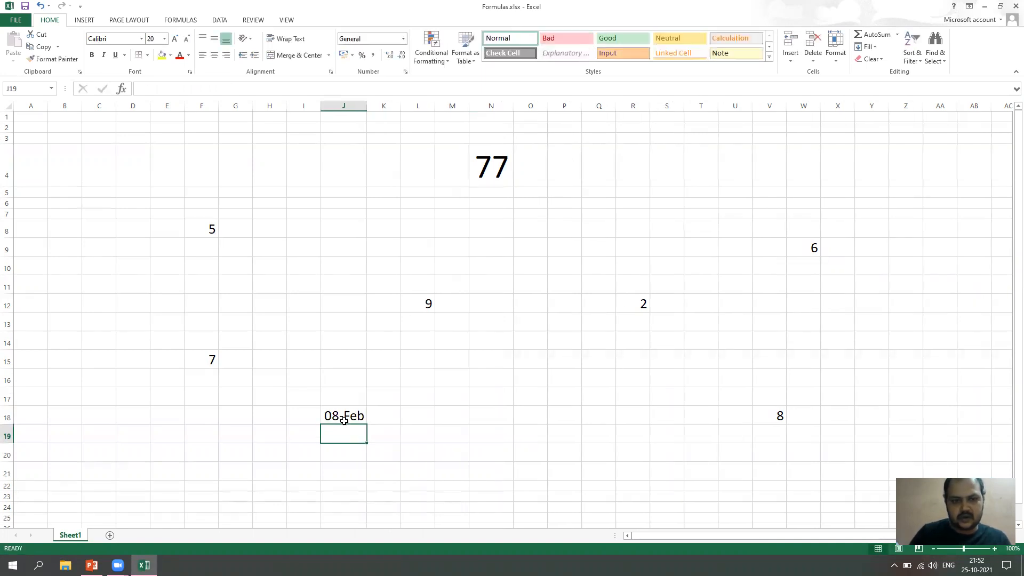
Step: Replace the content of cell J18 with 4 and reselect the cell to check it
left_click(342, 418)
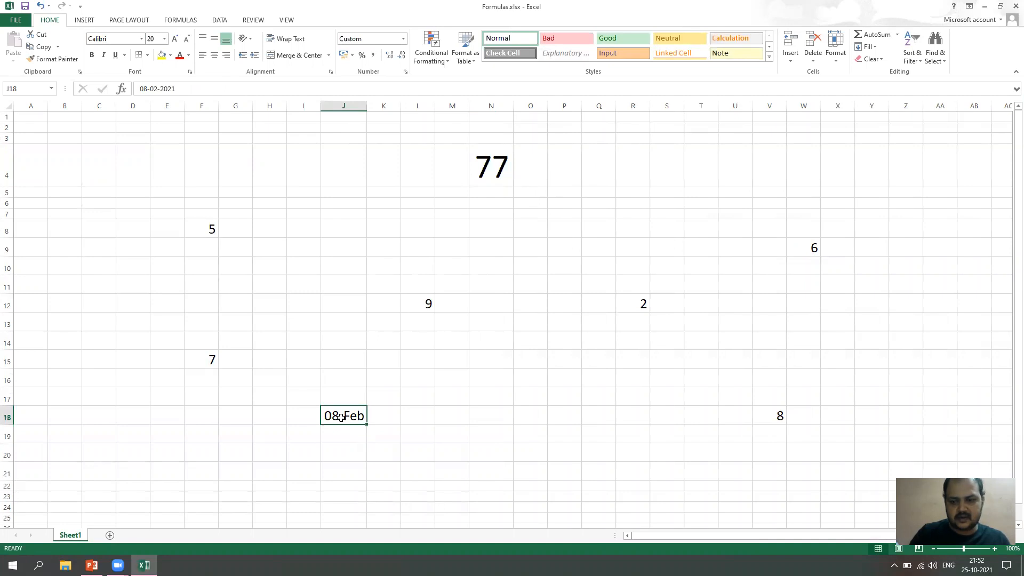
key("BackSpace")
type("4")
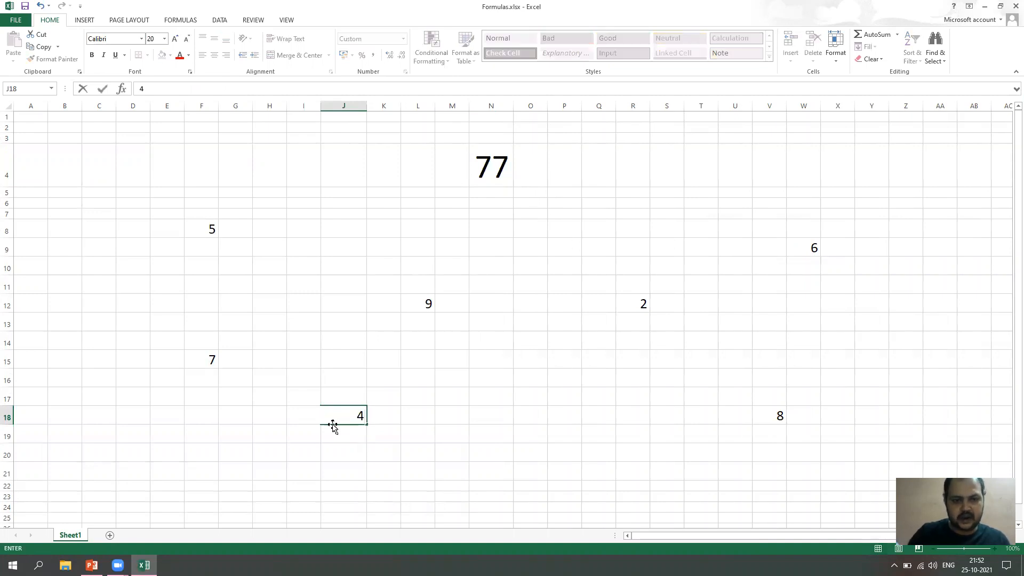
left_click(341, 446)
left_click(357, 417)
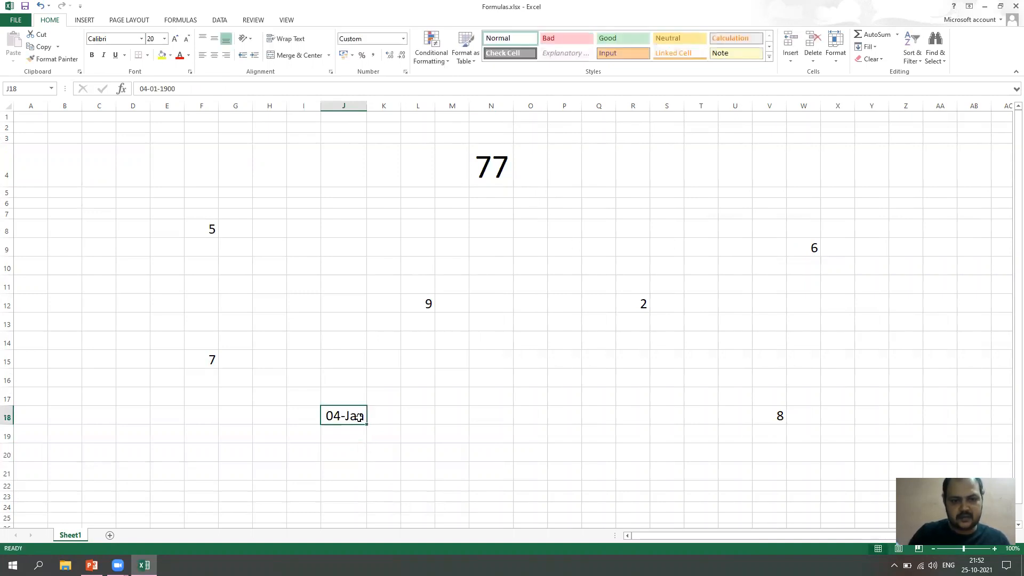
Step: Clear the date from cell J18 and enter '4 so the number is stored as text
left_click_drag(232, 88, 94, 89)
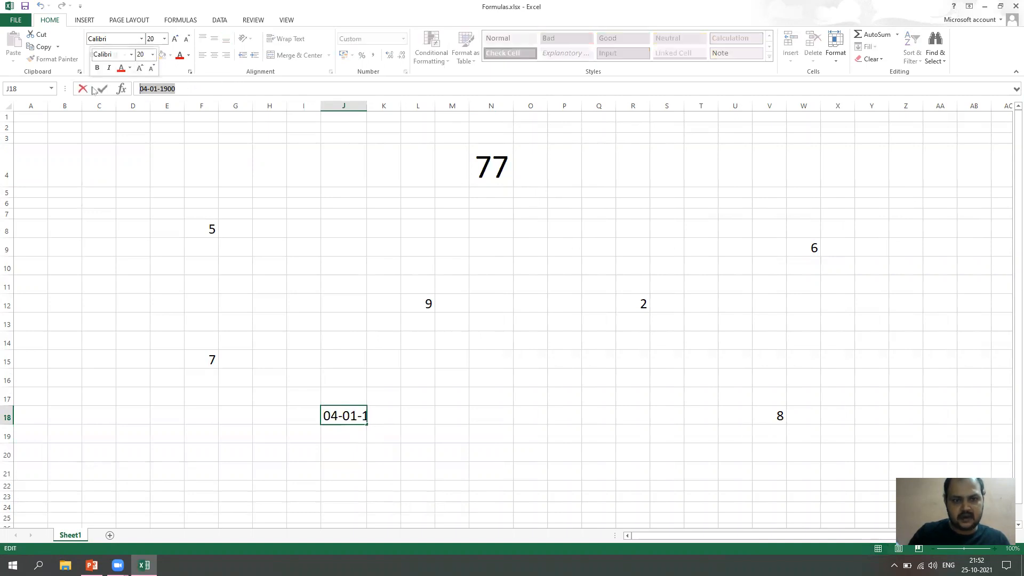
key("BackSpace")
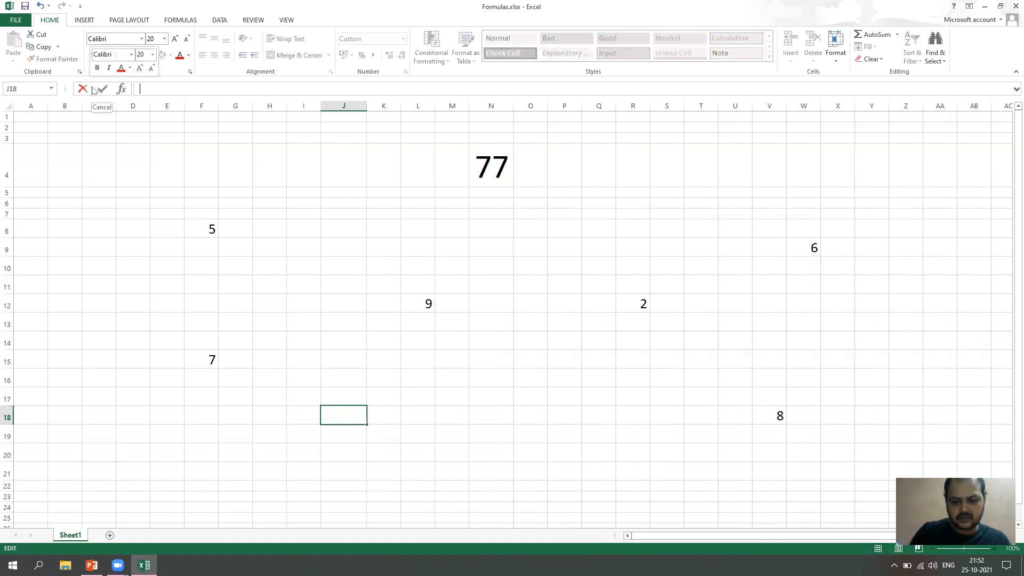
type("'4")
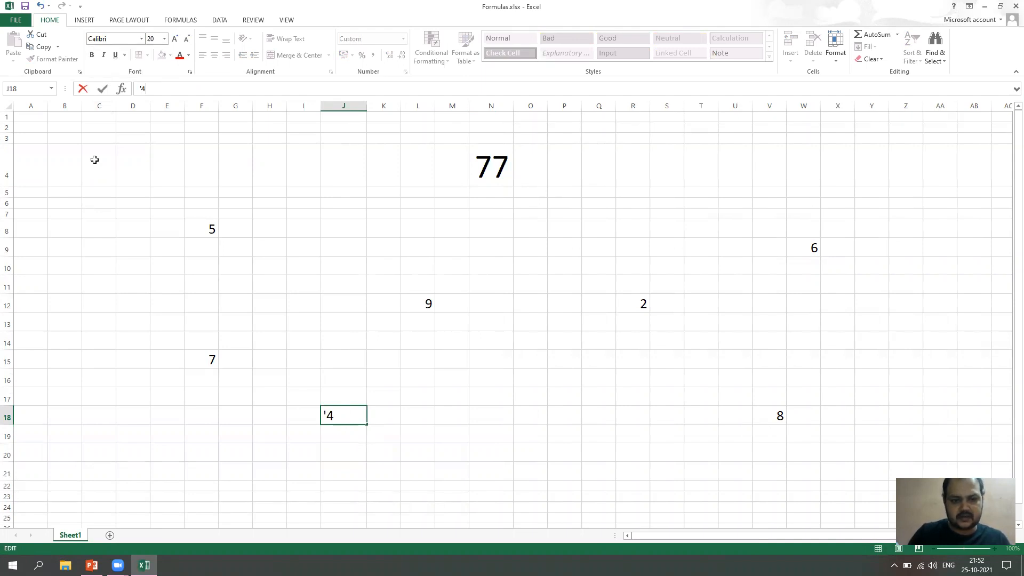
left_click(471, 445)
left_click(335, 414)
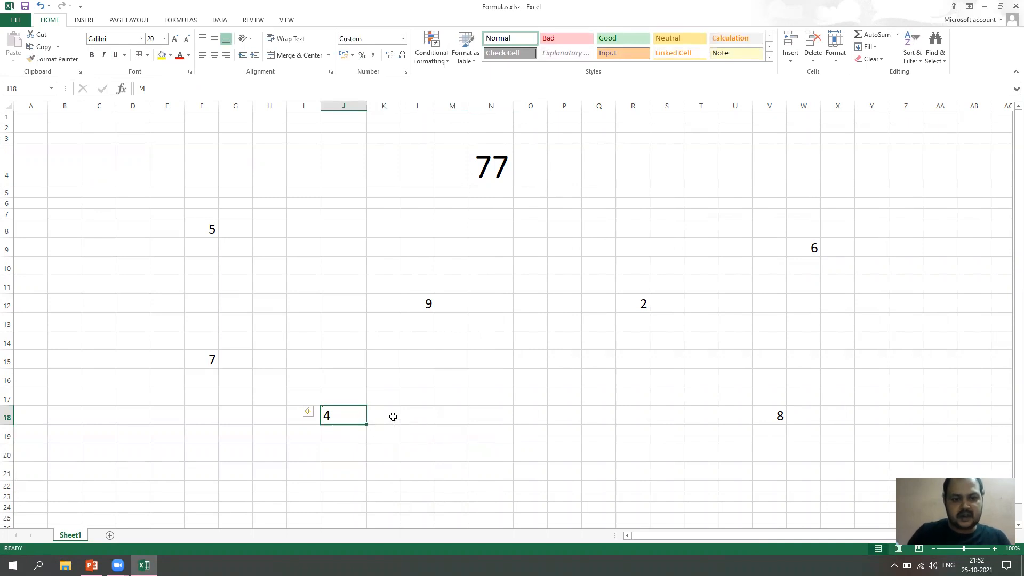
Step: Examine the N4 formula term by term, including the bracketed V18/R12 division and the L12*F15 product
left_click(491, 177)
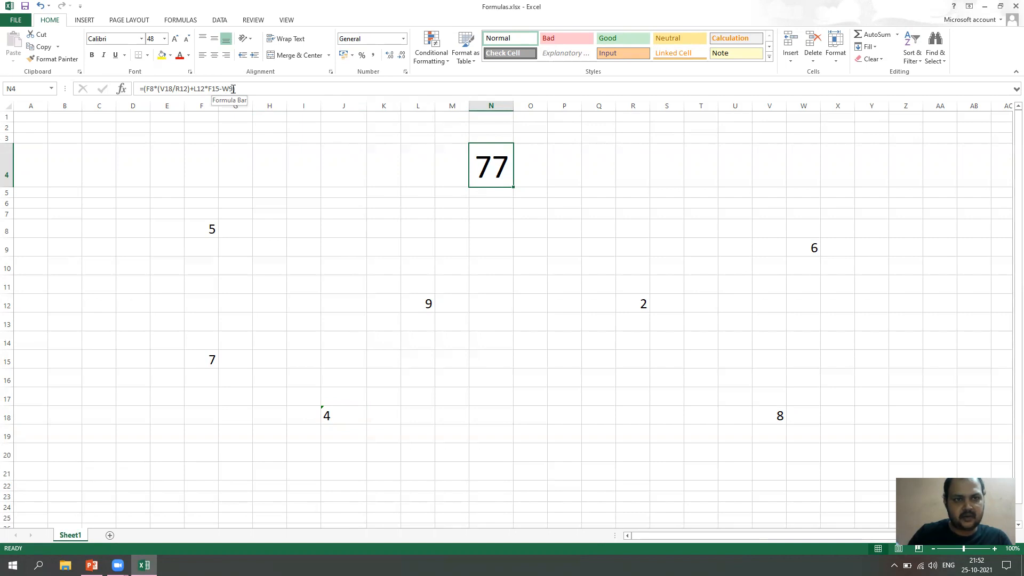
left_click(189, 88)
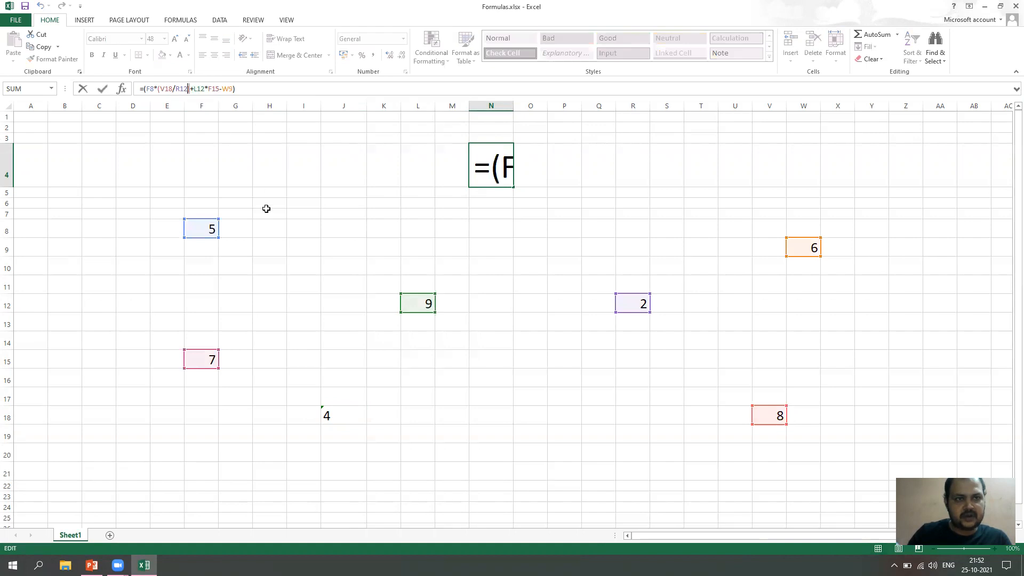
left_click(307, 323)
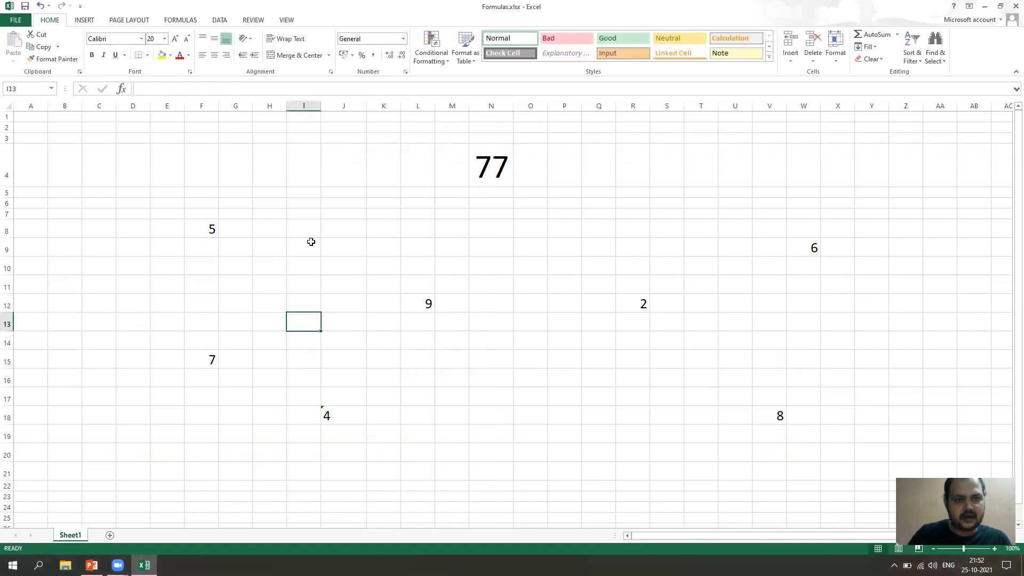
left_click(493, 160)
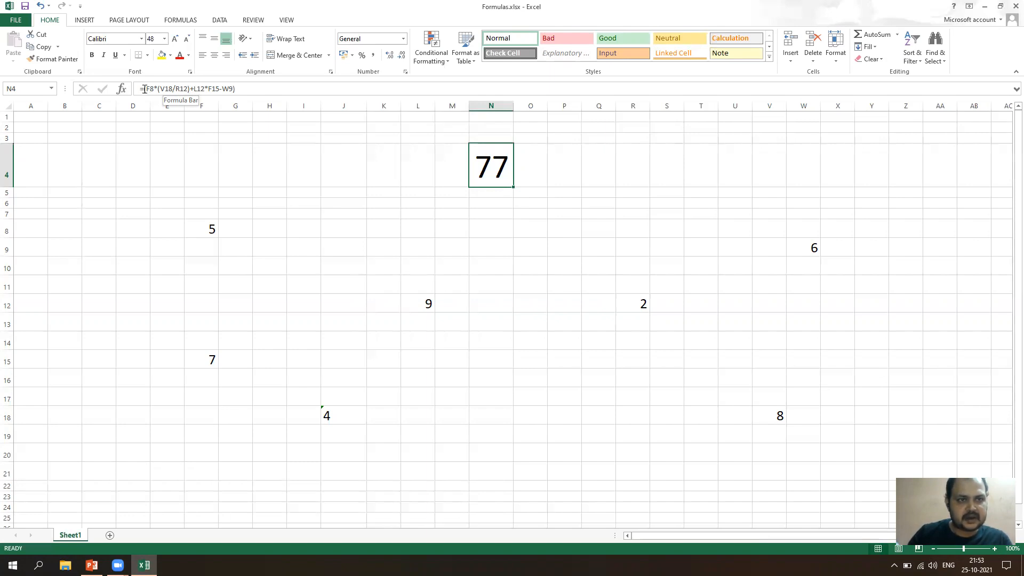
left_click_drag(146, 88, 218, 89)
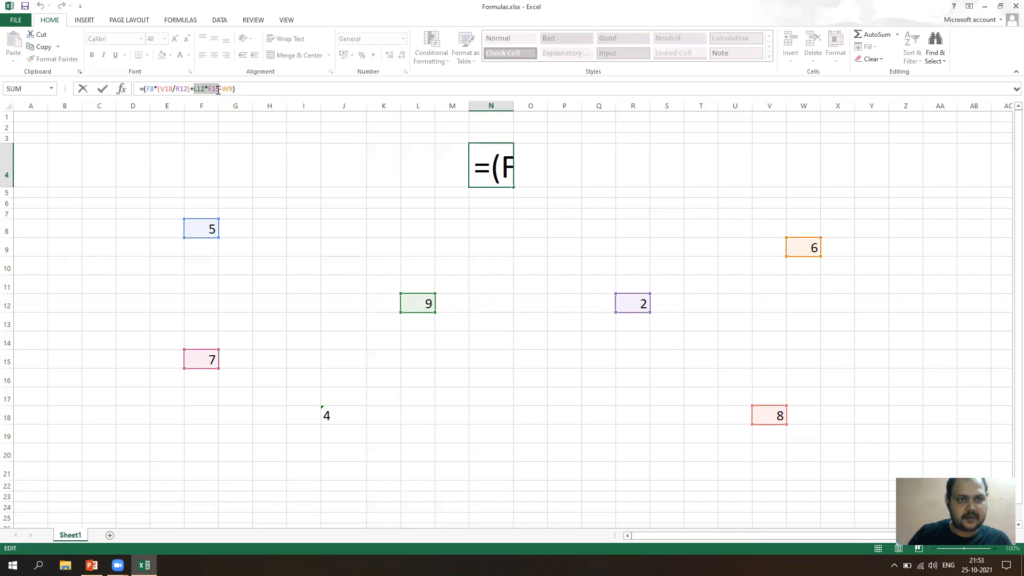
left_click(145, 88)
left_click_drag(146, 88, 220, 89)
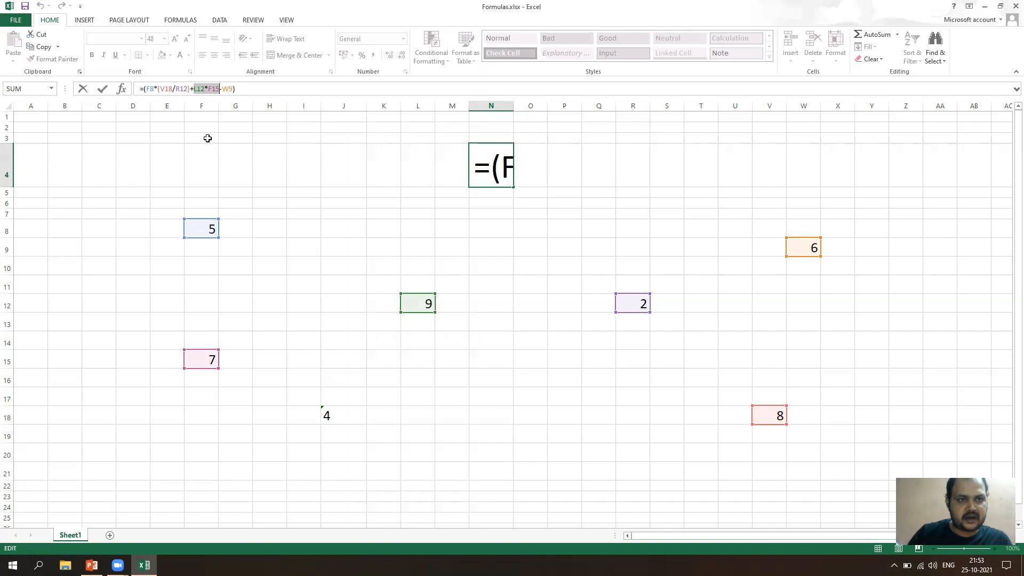
left_click(195, 88)
left_click(287, 213)
left_click(498, 179)
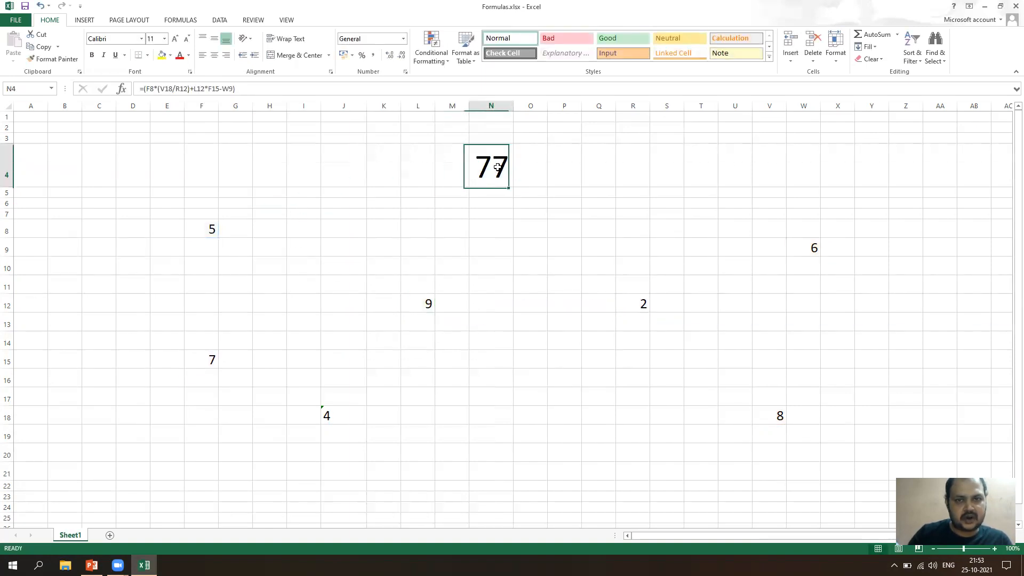
left_click(272, 88)
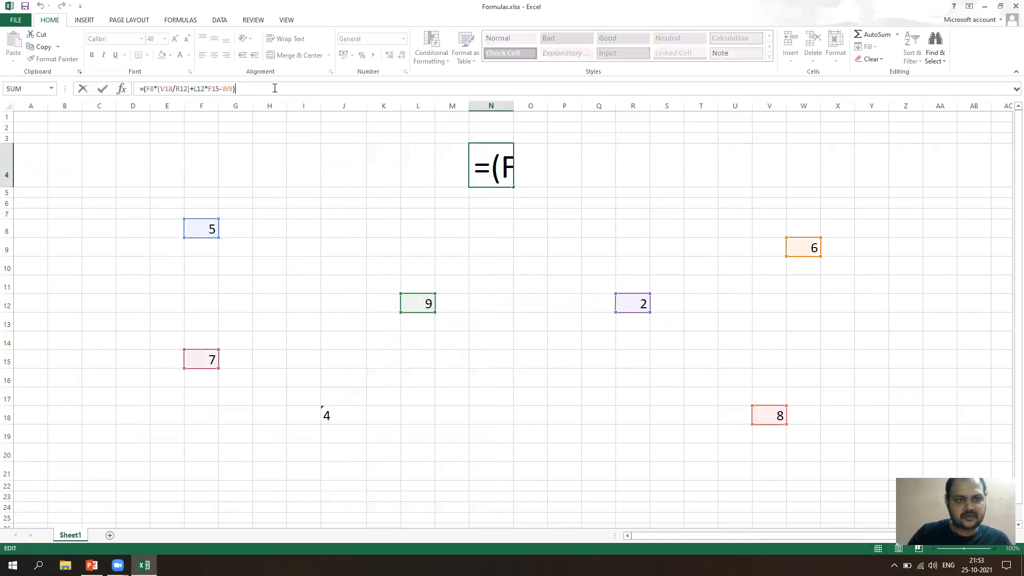